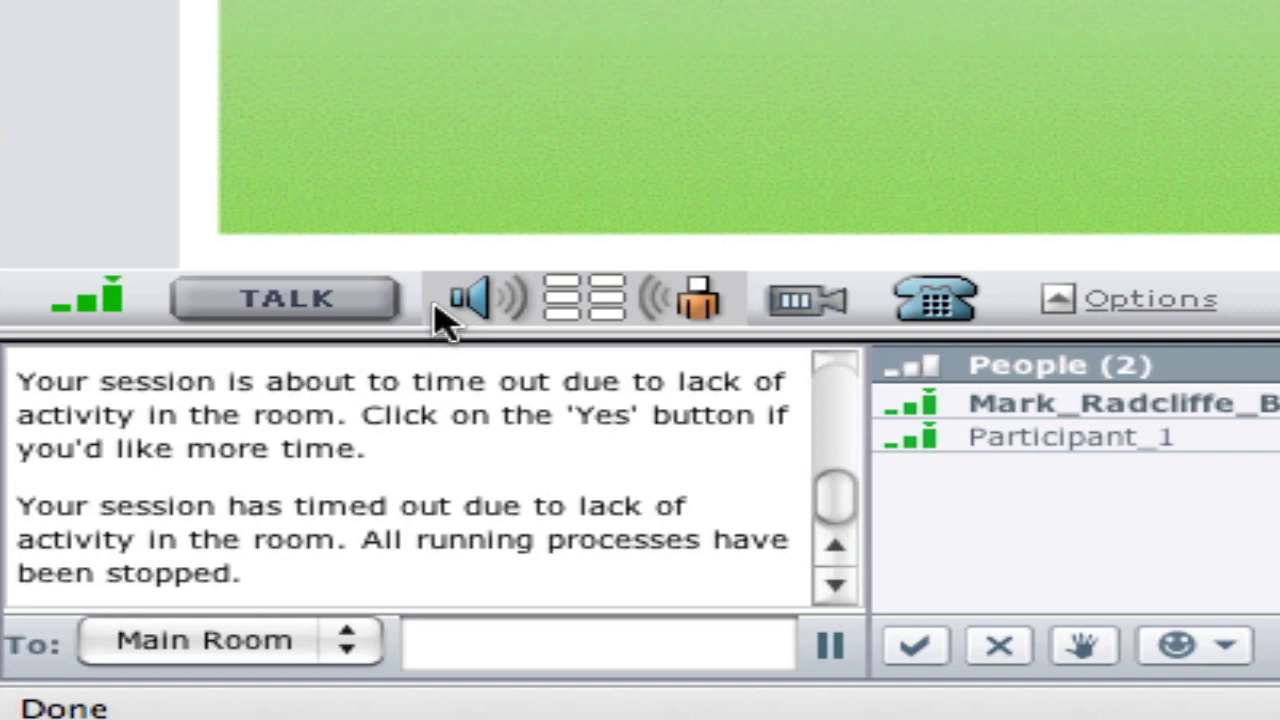
# Send the chat message "Text" to everyone in the Main Room
pyautogui.click(547, 660)
pyautogui.click(533, 643)
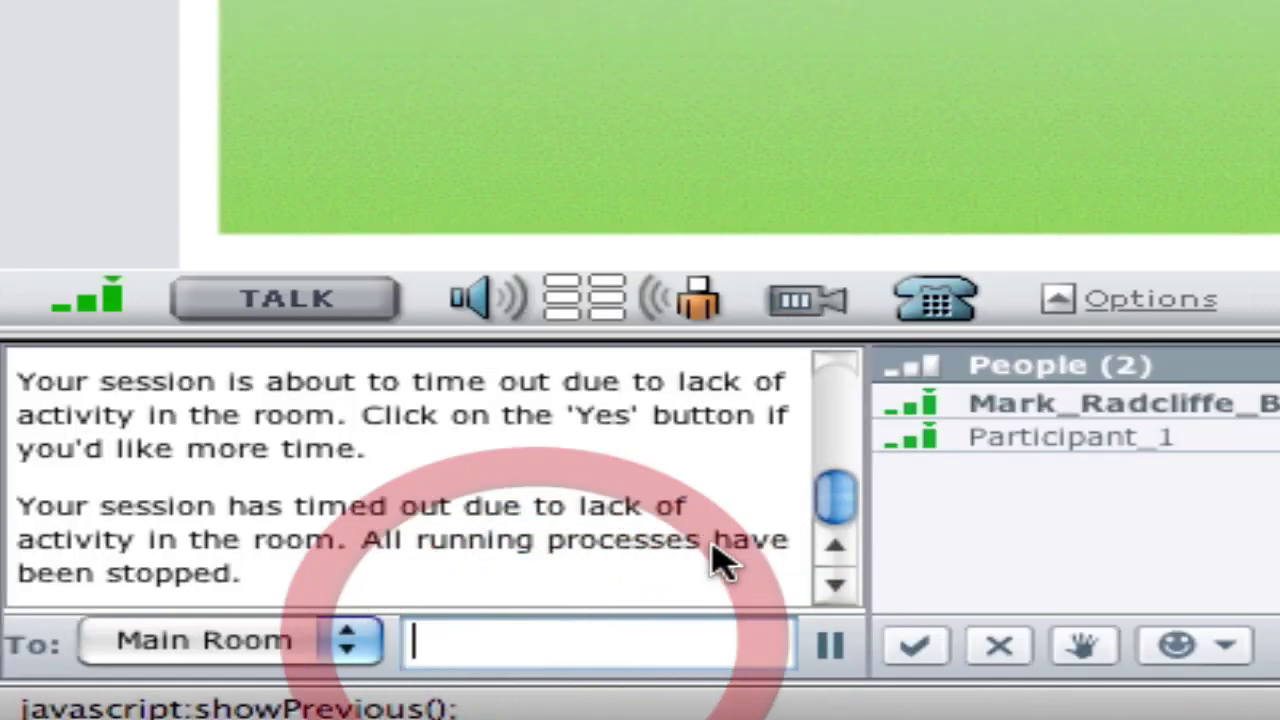
pyautogui.write('Text')
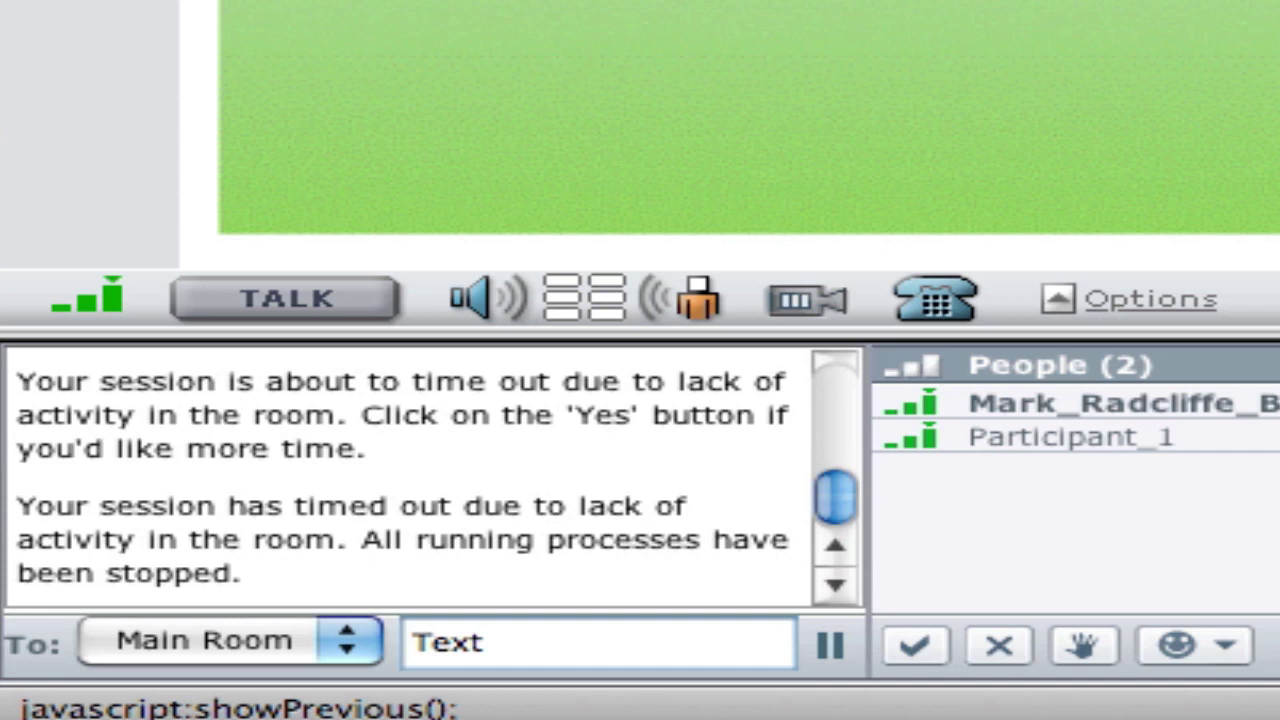
pyautogui.press('Return')
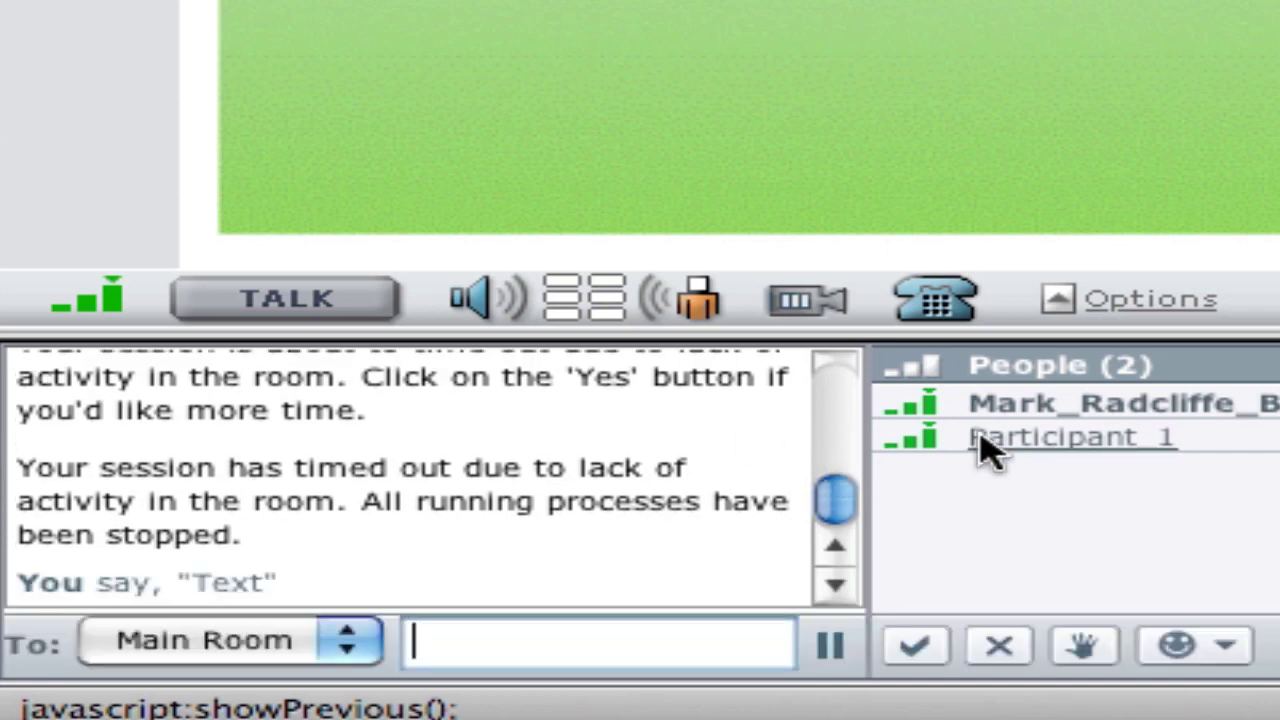
# Send the private chat message "Text" to Participant_1 from the people list
pyautogui.click(1078, 440)
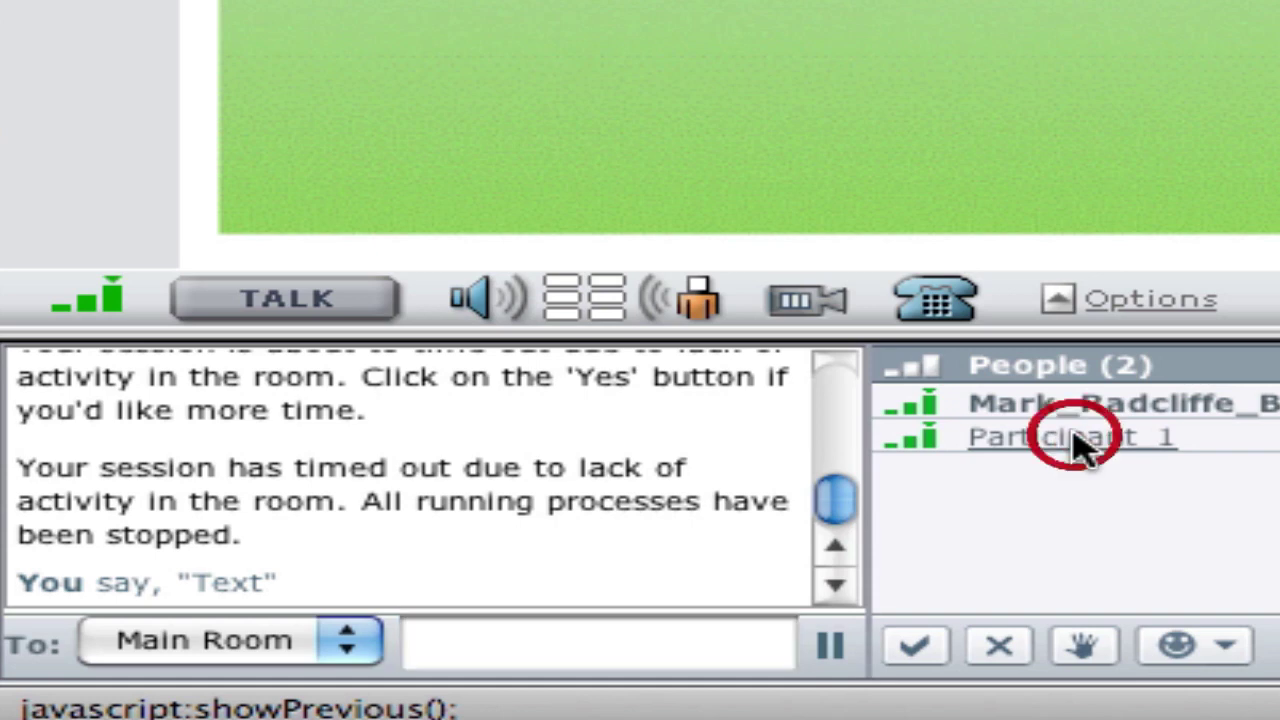
pyautogui.click(545, 622)
pyautogui.write('TEs')
pyautogui.press('BackSpace')
pyautogui.press('BackSpace')
pyautogui.write('ext')
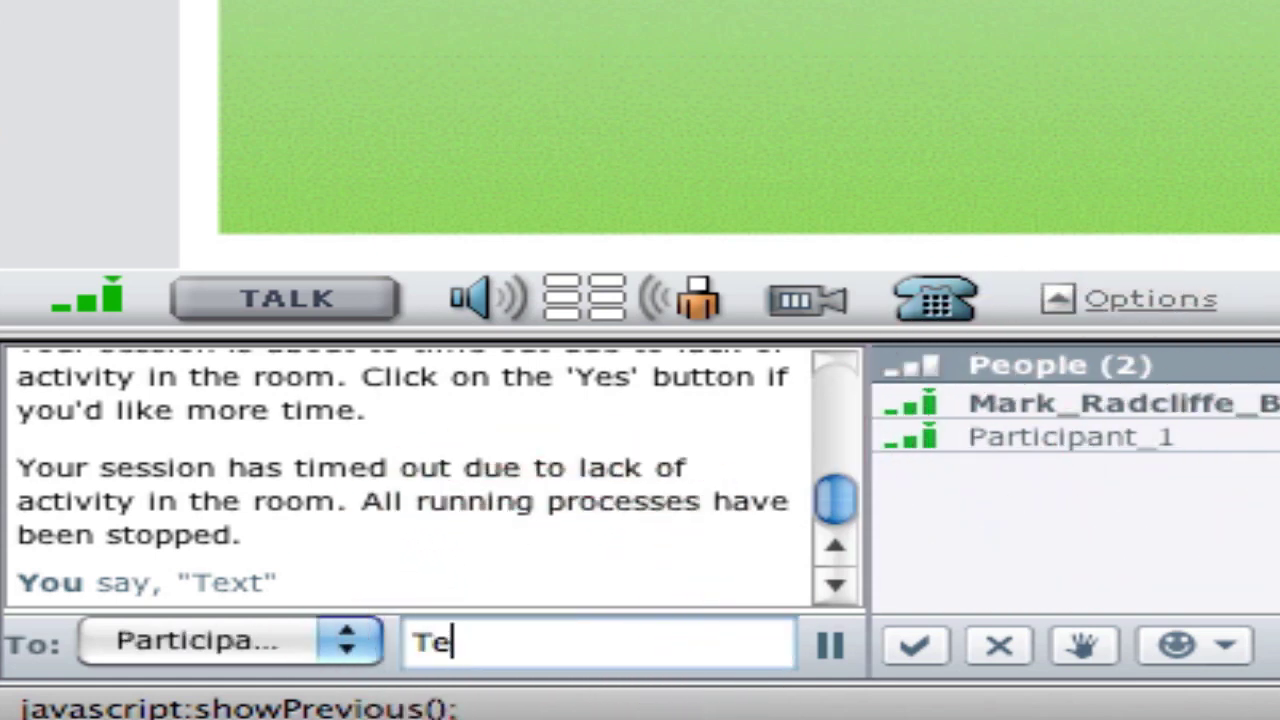
pyautogui.press('Return')
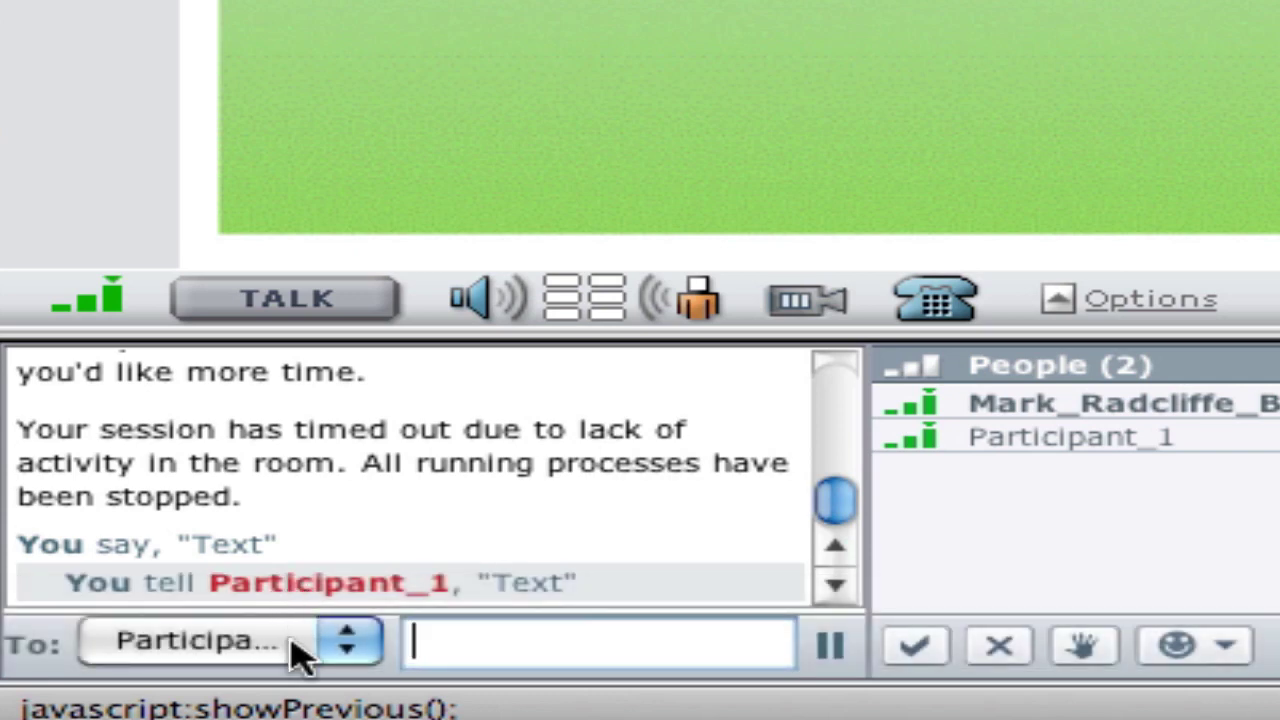
# Switch the chat recipient back to Main Room and send the message "Text"
pyautogui.click(300, 652)
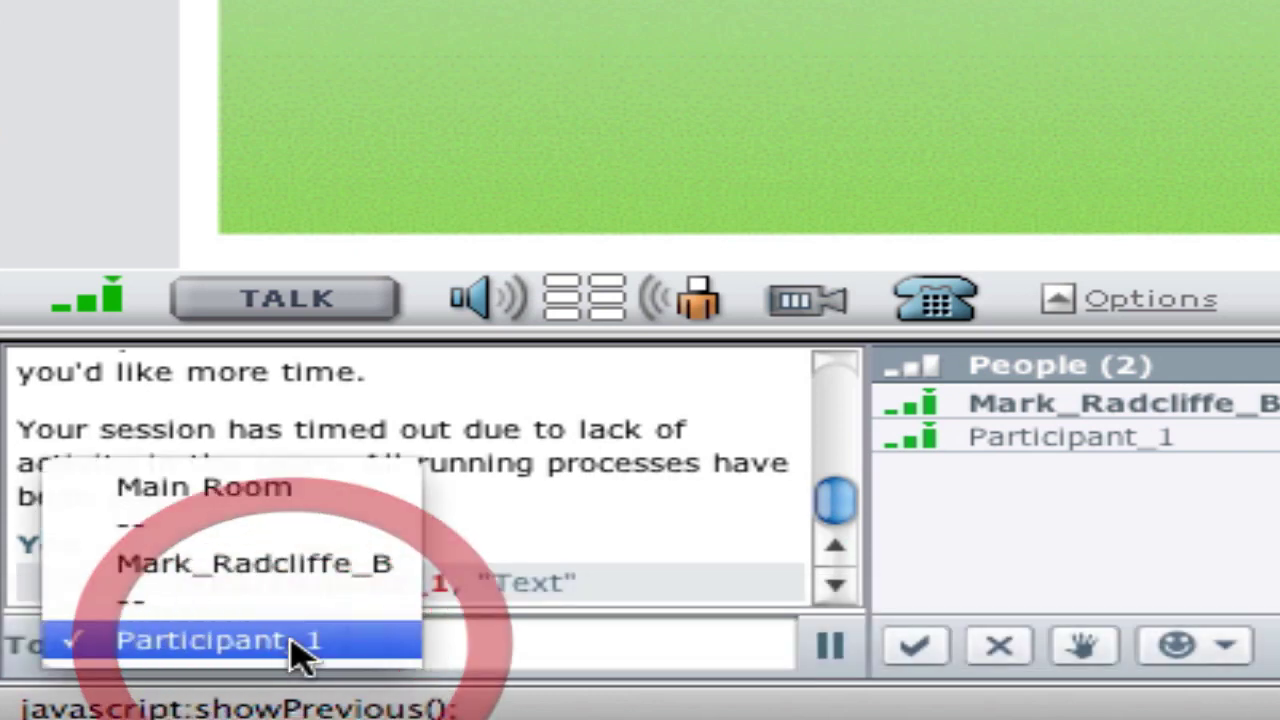
pyautogui.click(276, 487)
pyautogui.click(496, 645)
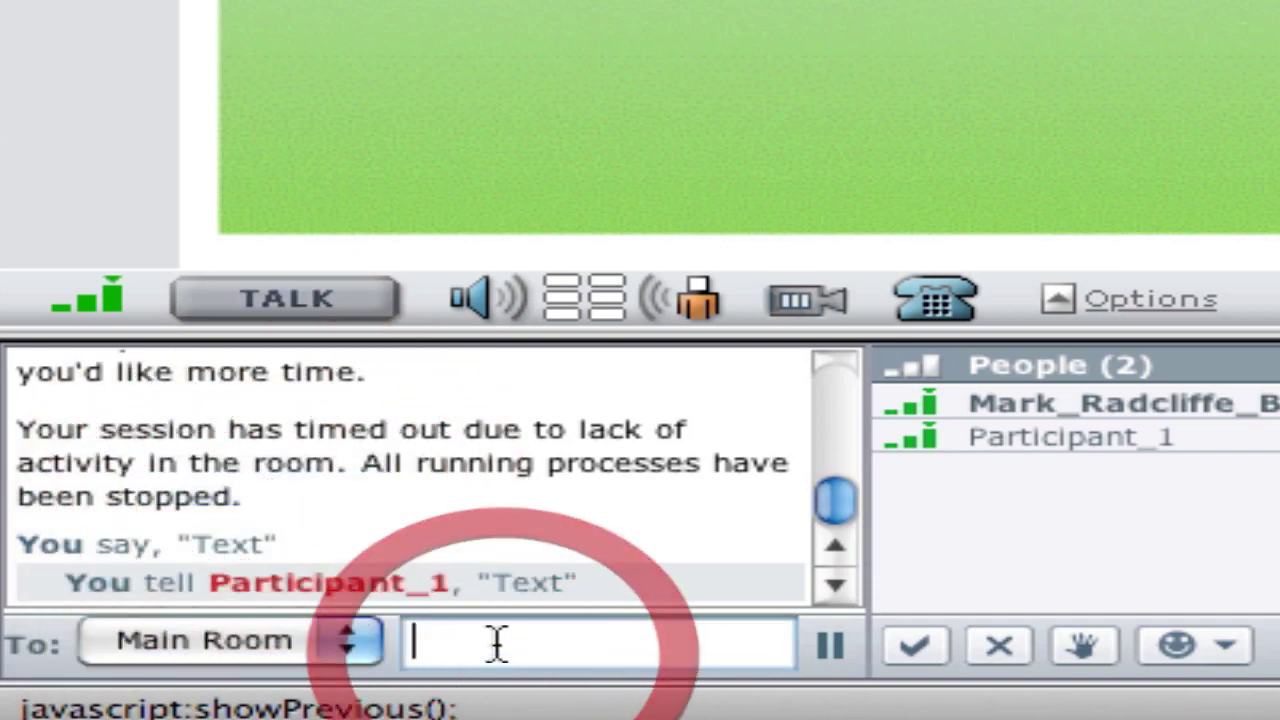
pyautogui.write('TEx')
pyautogui.press('BackSpace')
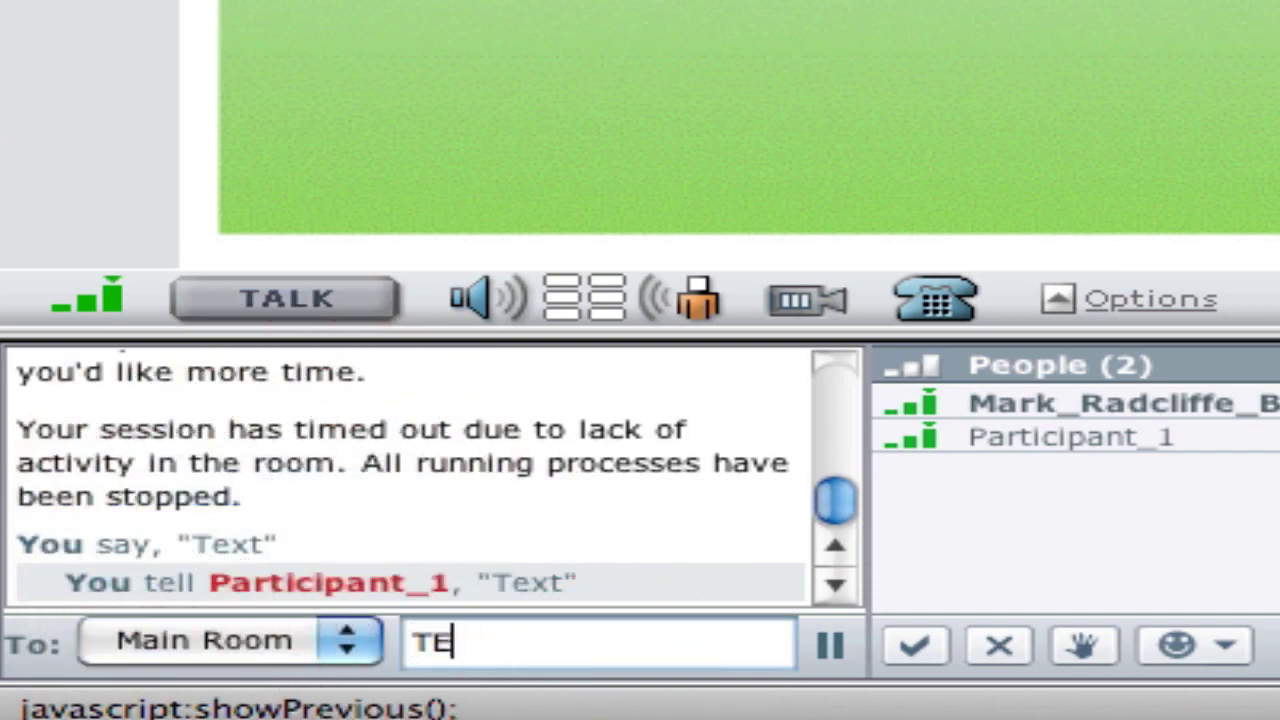
pyautogui.press('BackSpace')
pyautogui.write('ext')
pyautogui.press('Return')
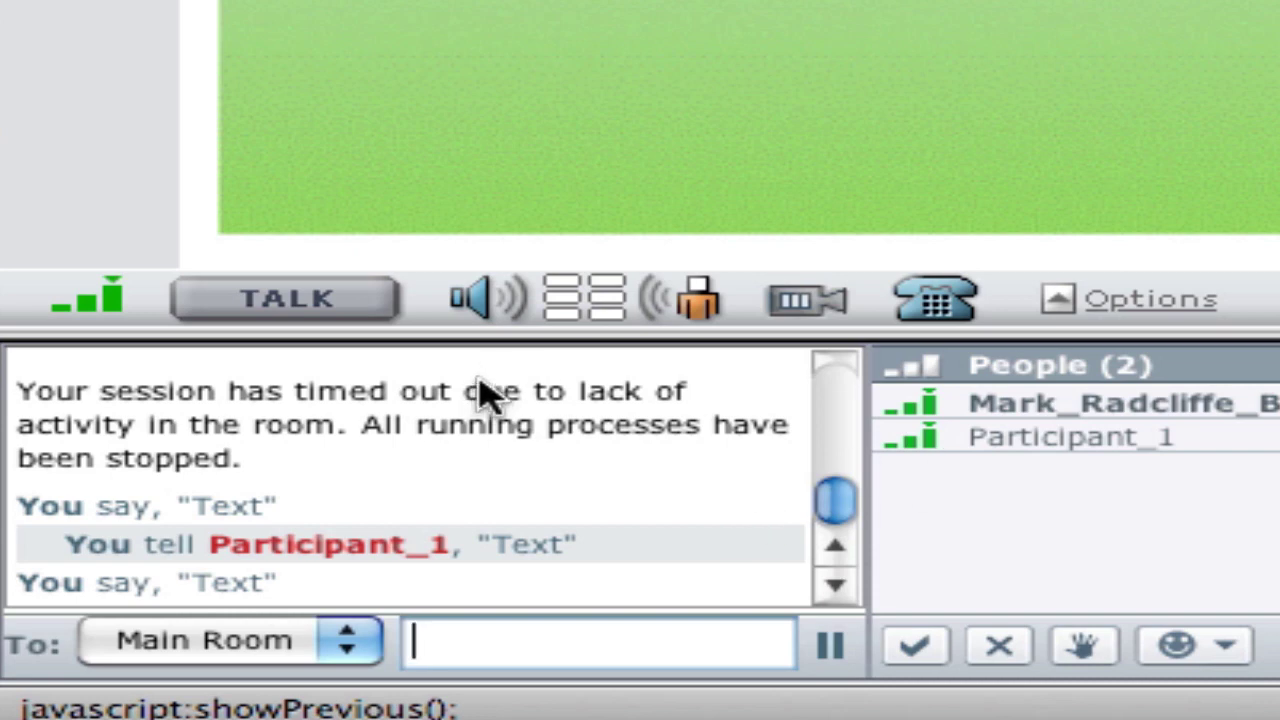
# Turn microphone transmission on and off twice with the Talk control
pyautogui.click(300, 300)
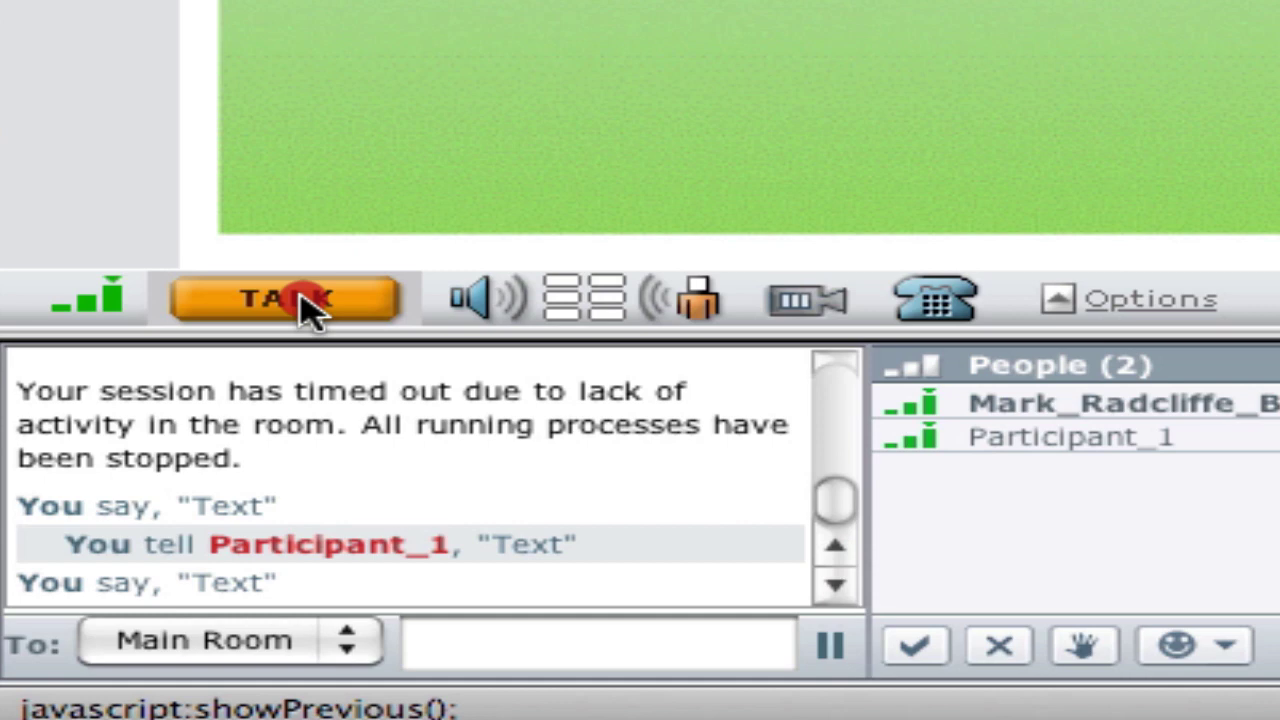
pyautogui.click(300, 302)
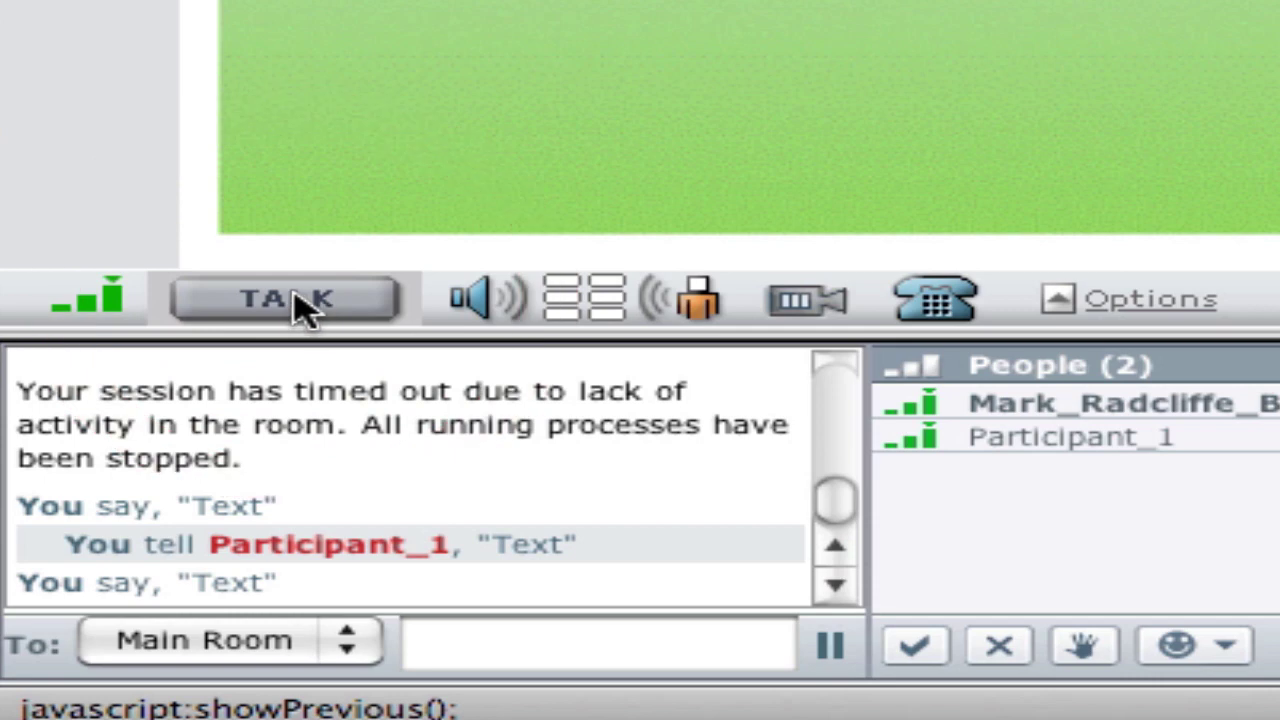
pyautogui.click(300, 302)
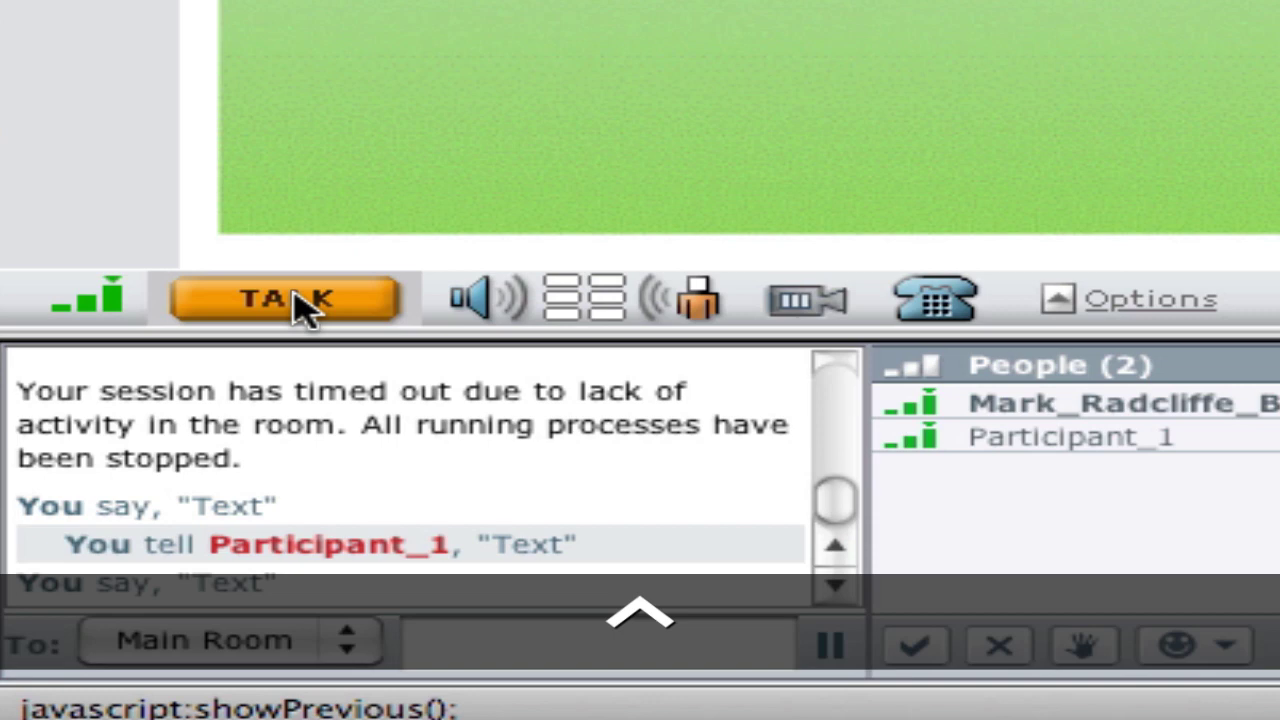
pyautogui.click(300, 302)
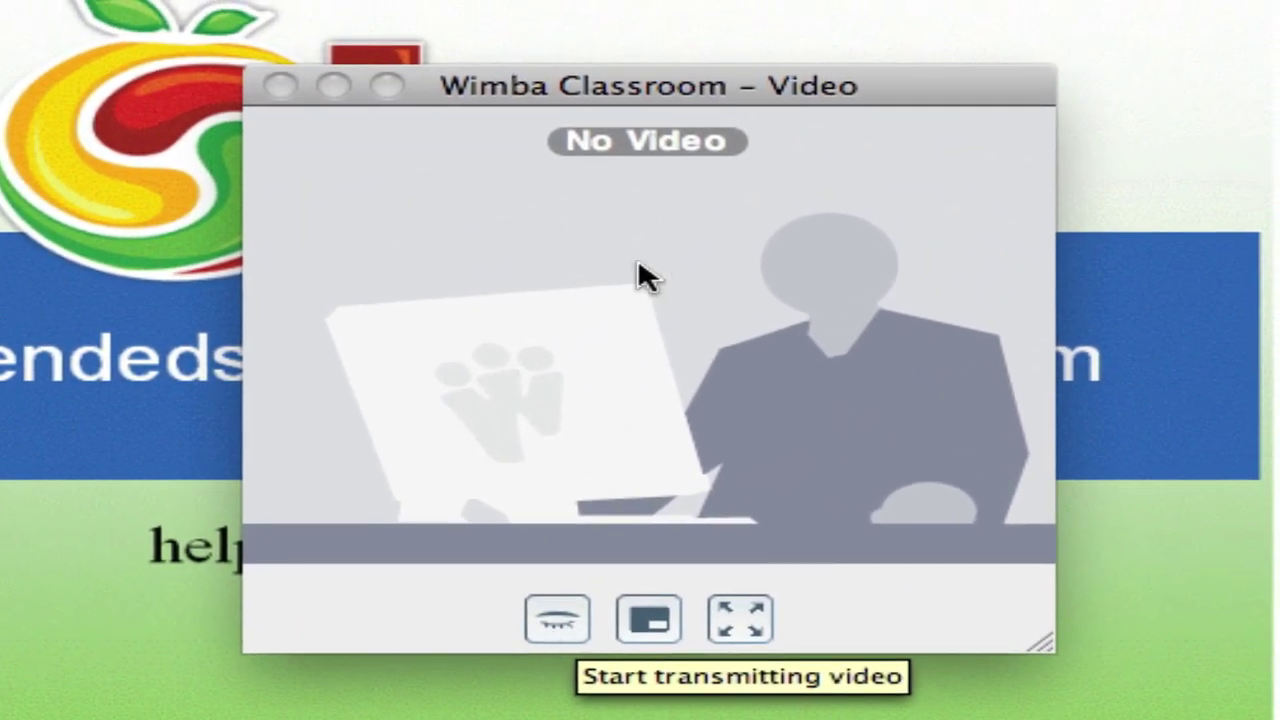
# Start transmitting webcam video, stop the transmission, and close the video window
pyautogui.click(551, 617)
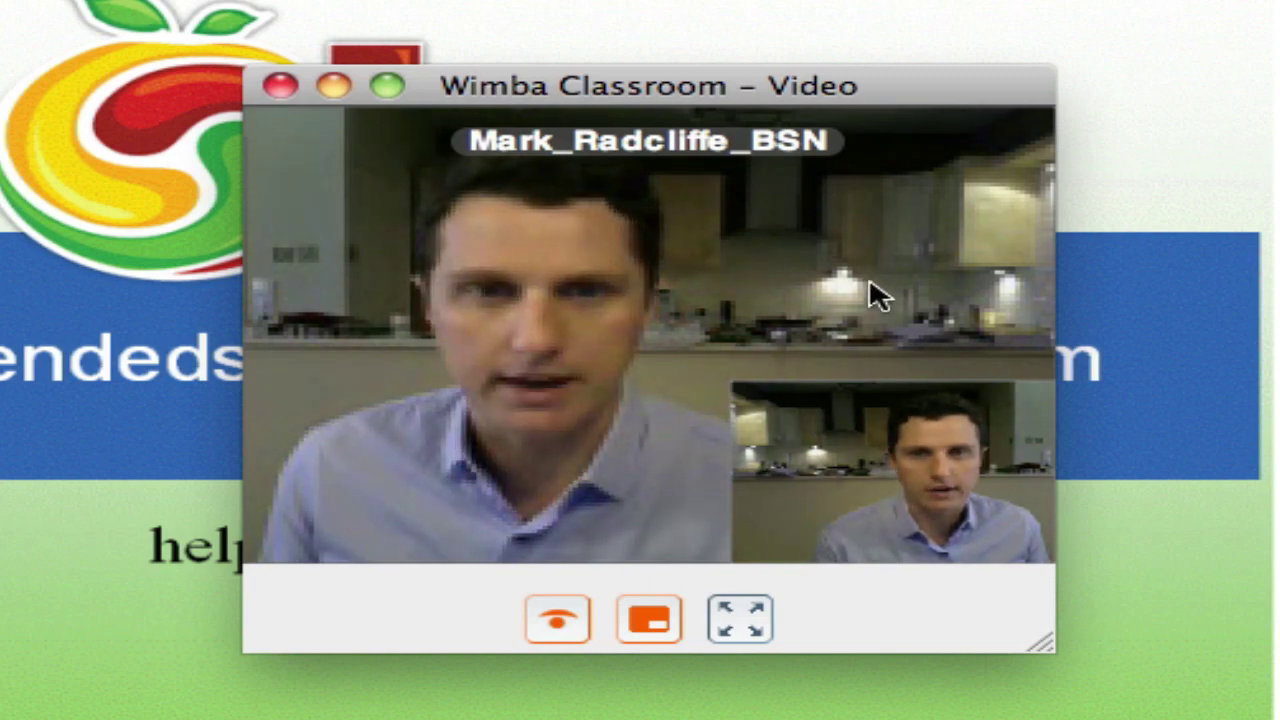
pyautogui.click(559, 621)
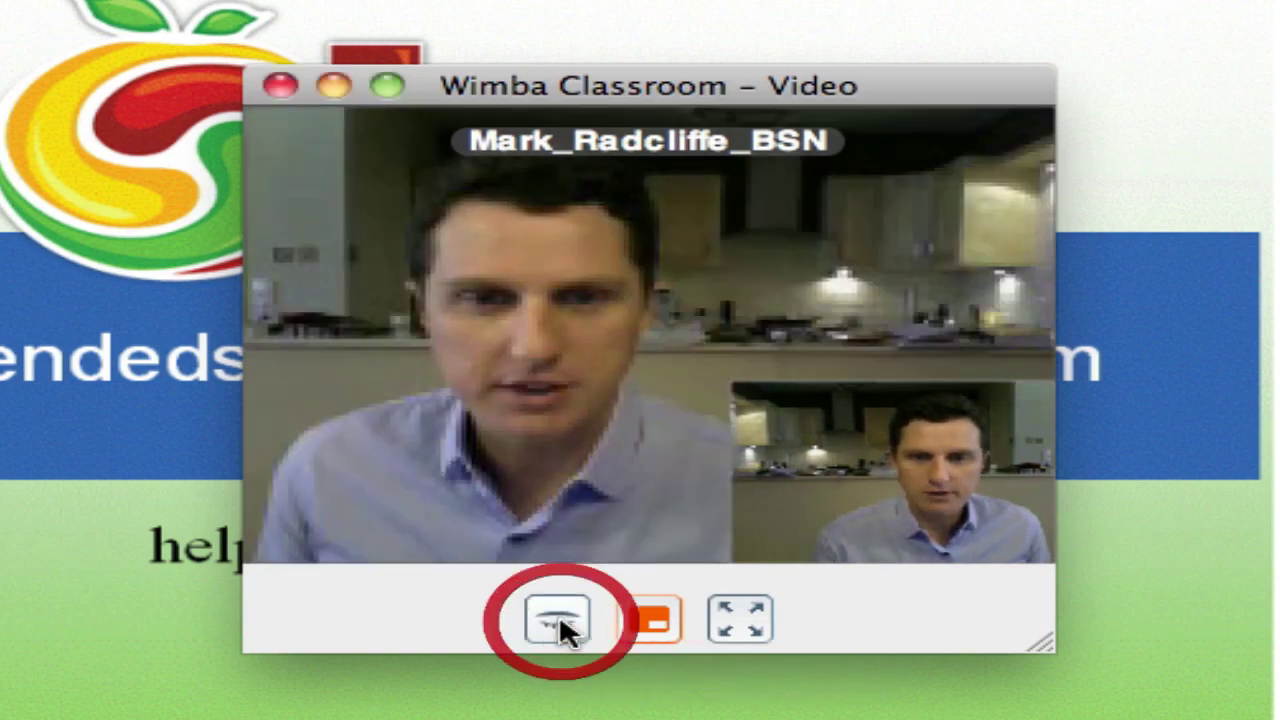
pyautogui.click(279, 86)
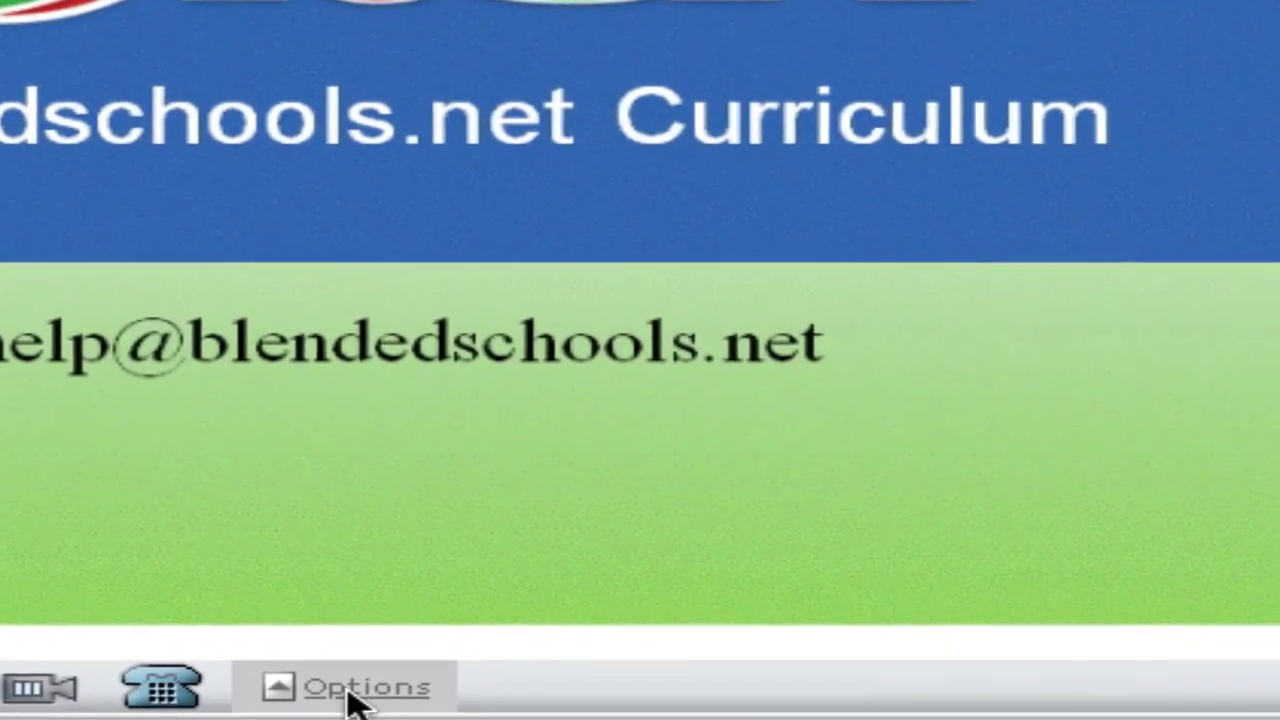
# Open the media options, view the Talk Hot Key and Audio Inputs choices, and close them
pyautogui.click(375, 714)
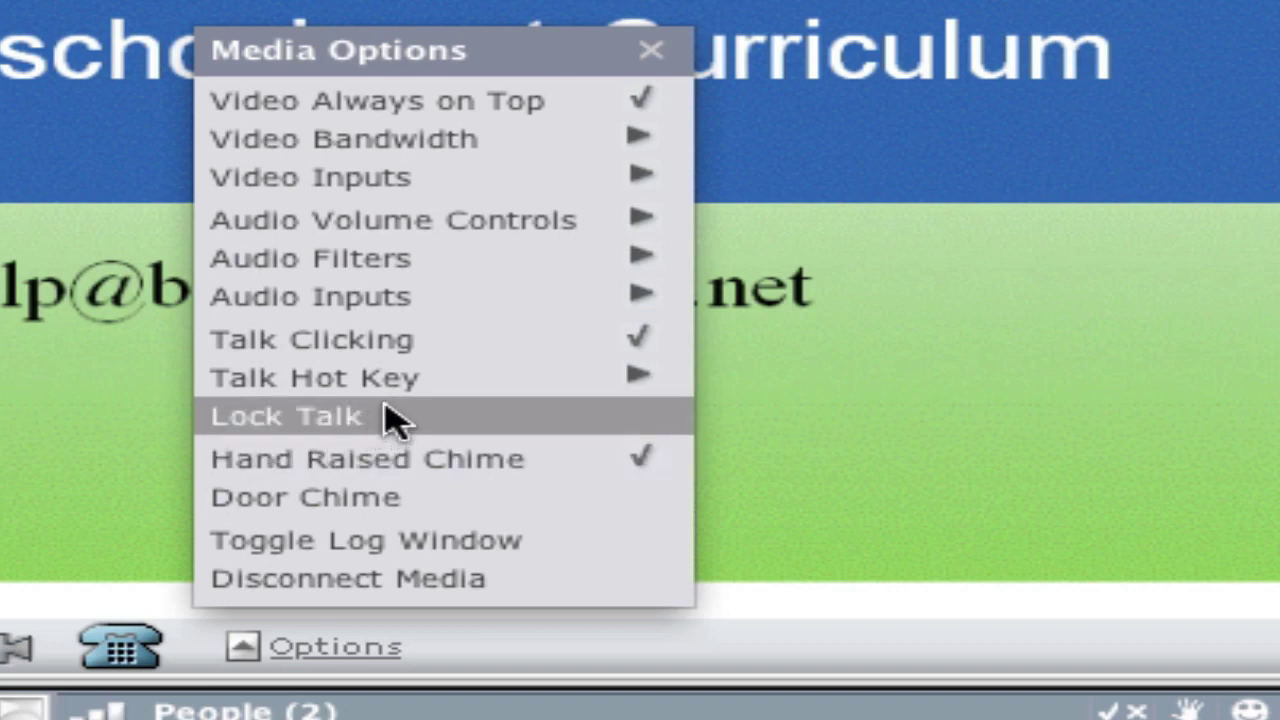
pyautogui.moveTo(410, 398)
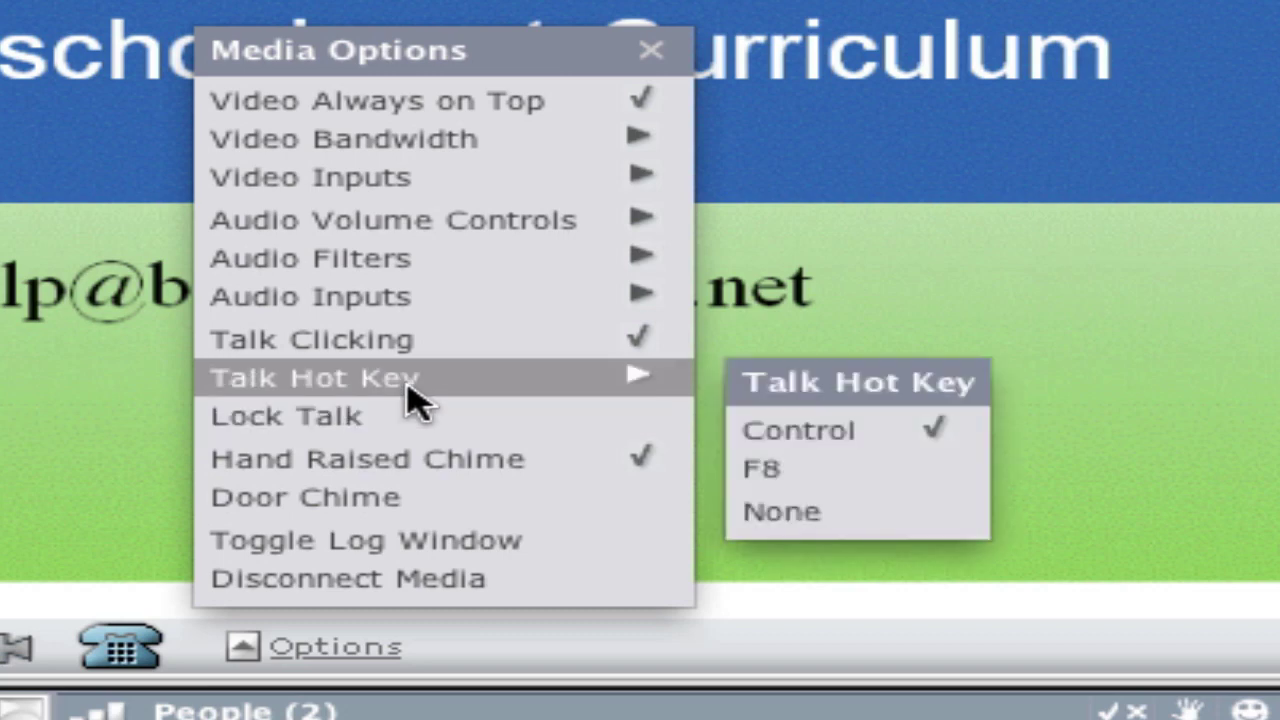
pyautogui.moveTo(410, 312)
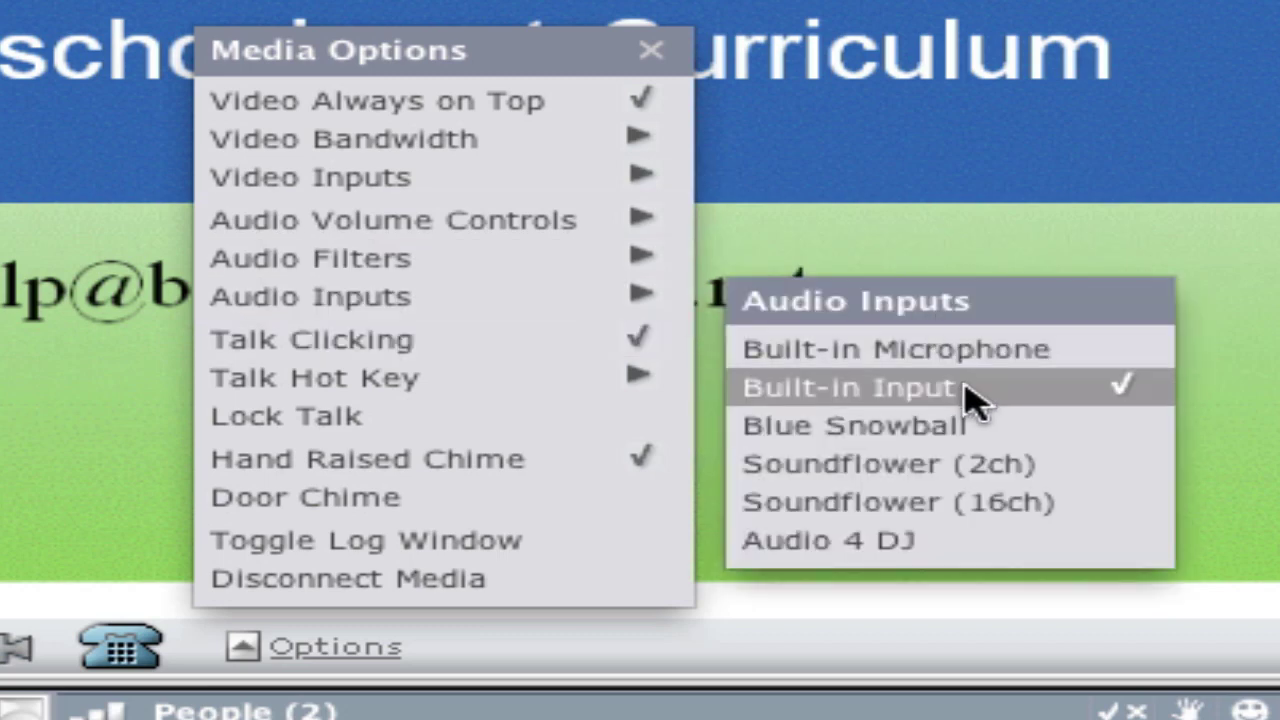
pyautogui.click(345, 650)
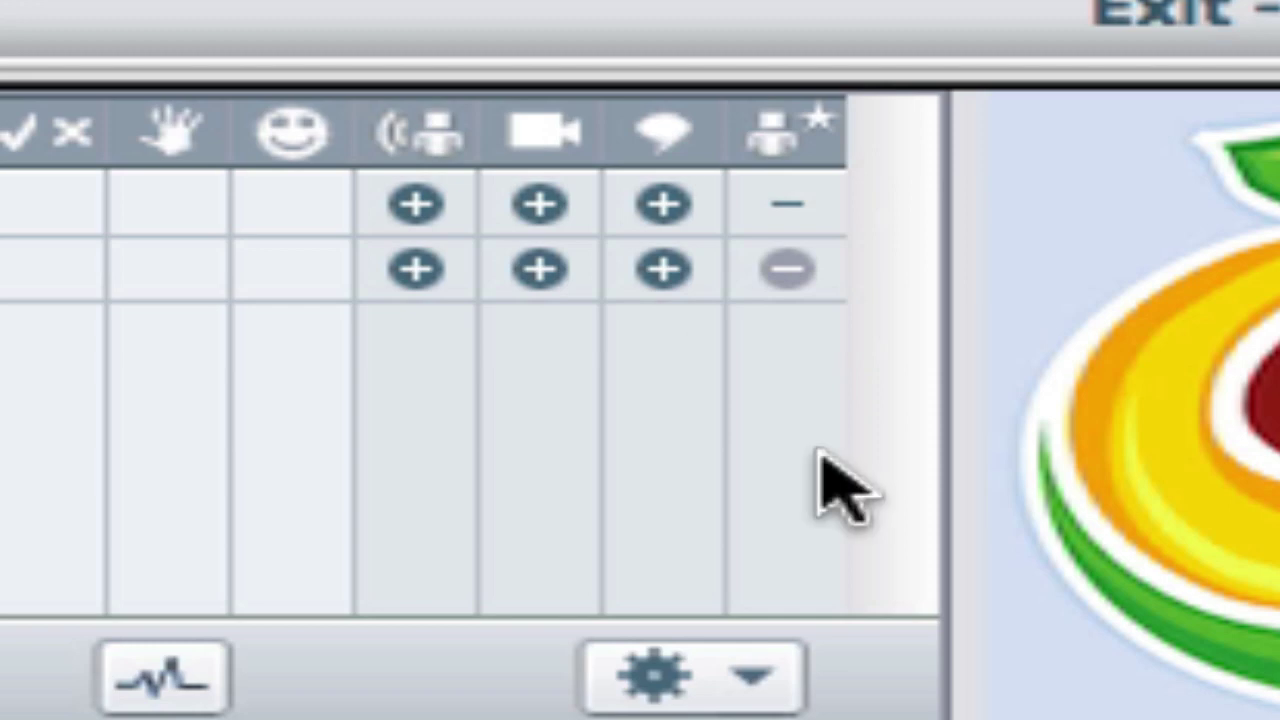
# Disable Participant_1's chat permission, and switch the participant's audio and video permissions off and back on
pyautogui.click(418, 272)
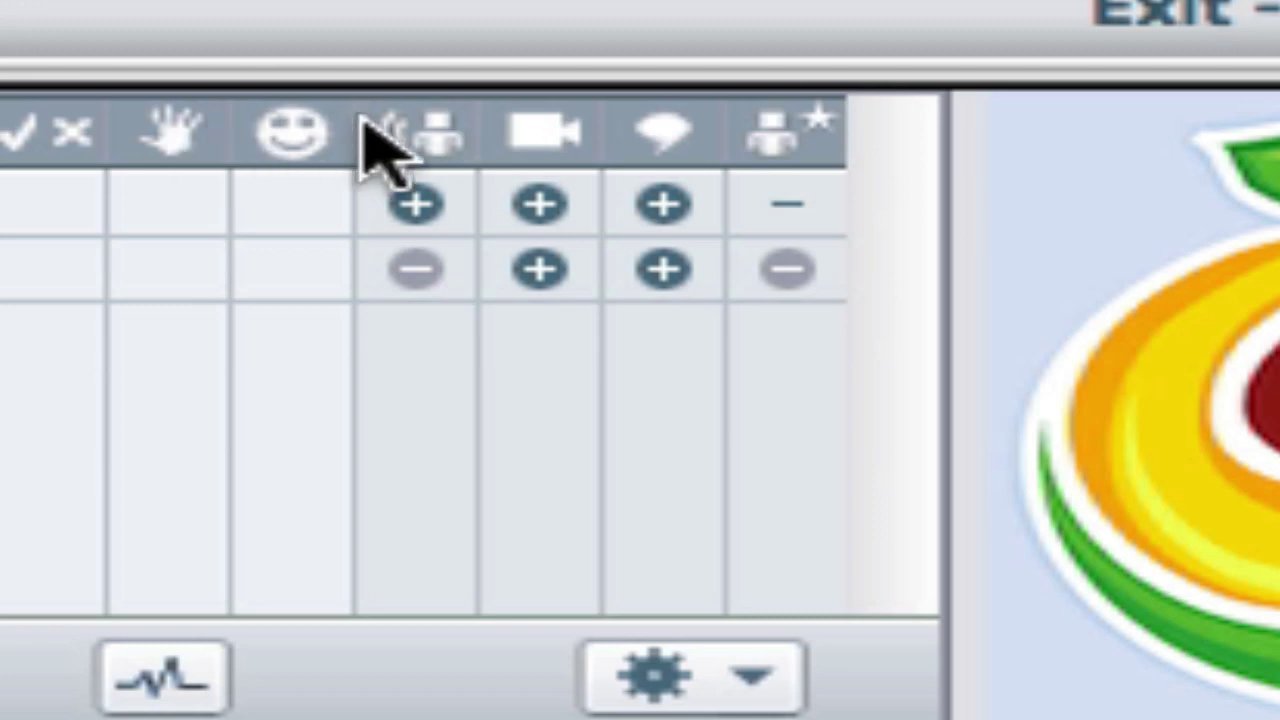
pyautogui.click(536, 276)
pyautogui.click(664, 276)
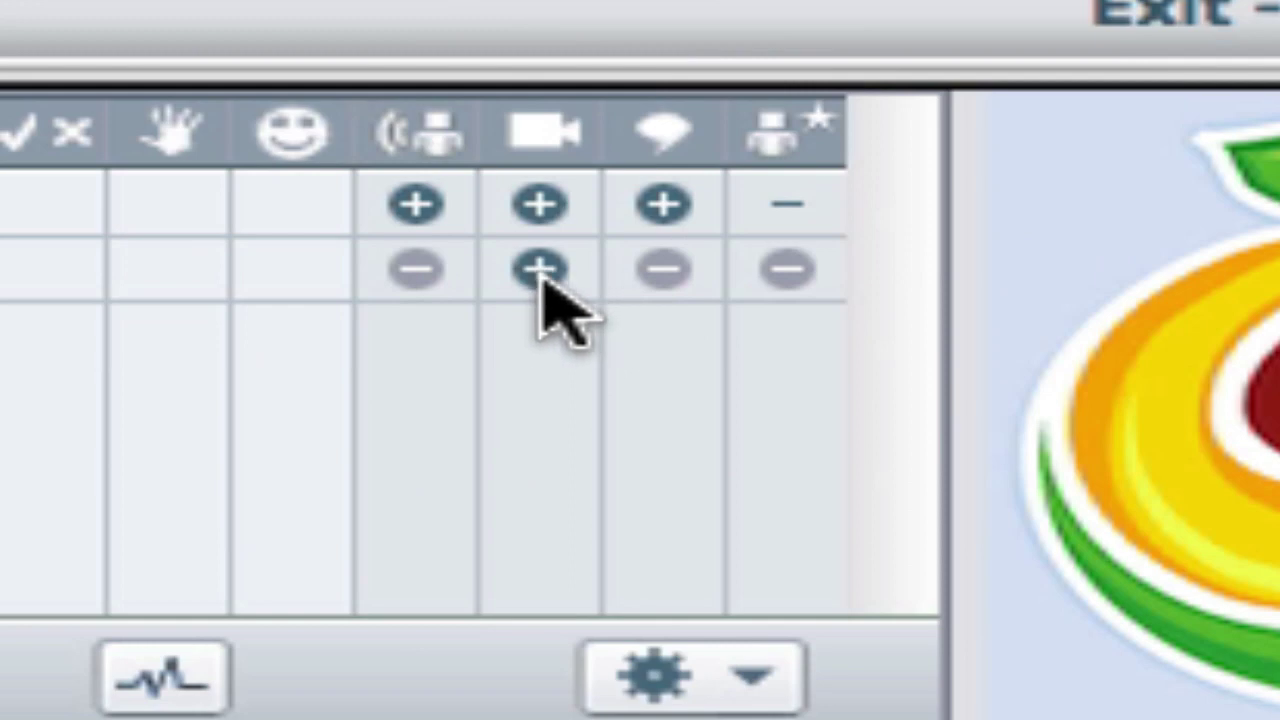
pyautogui.click(410, 272)
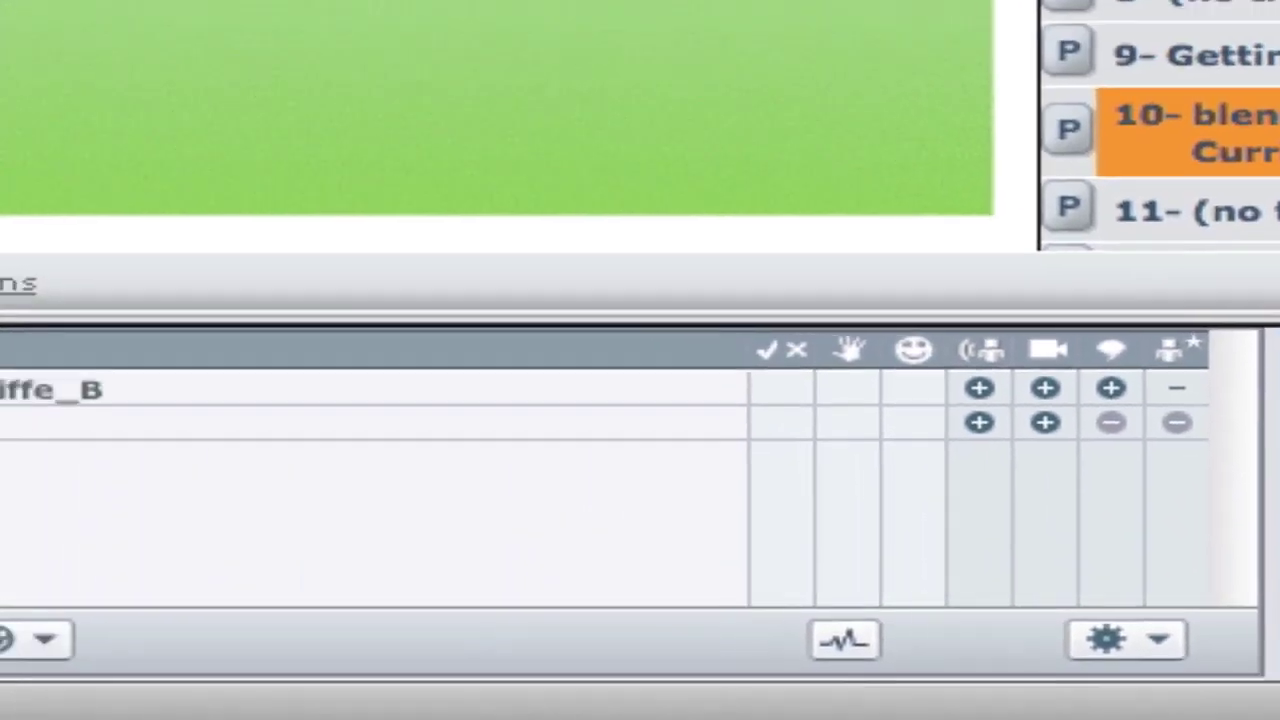
# Answer yes, change the answer to no, raise a hand, and clear both the hand and the answer
pyautogui.click(67, 636)
pyautogui.click(139, 637)
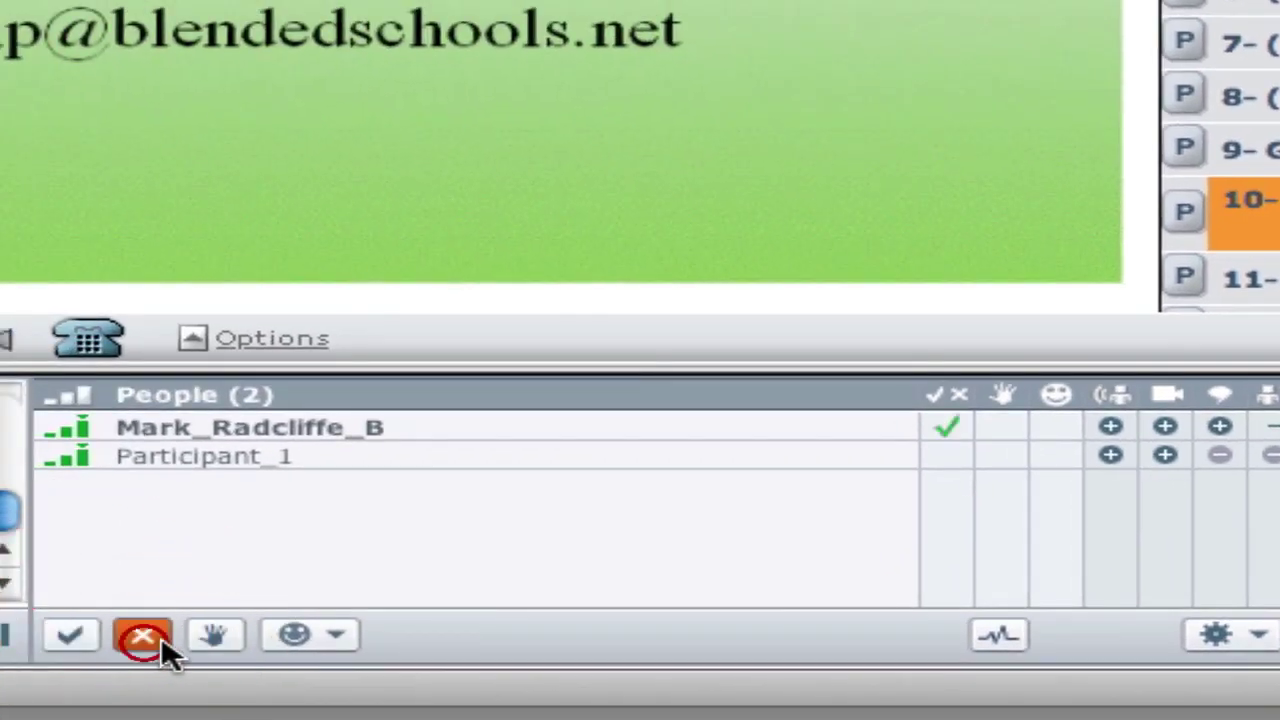
pyautogui.click(216, 636)
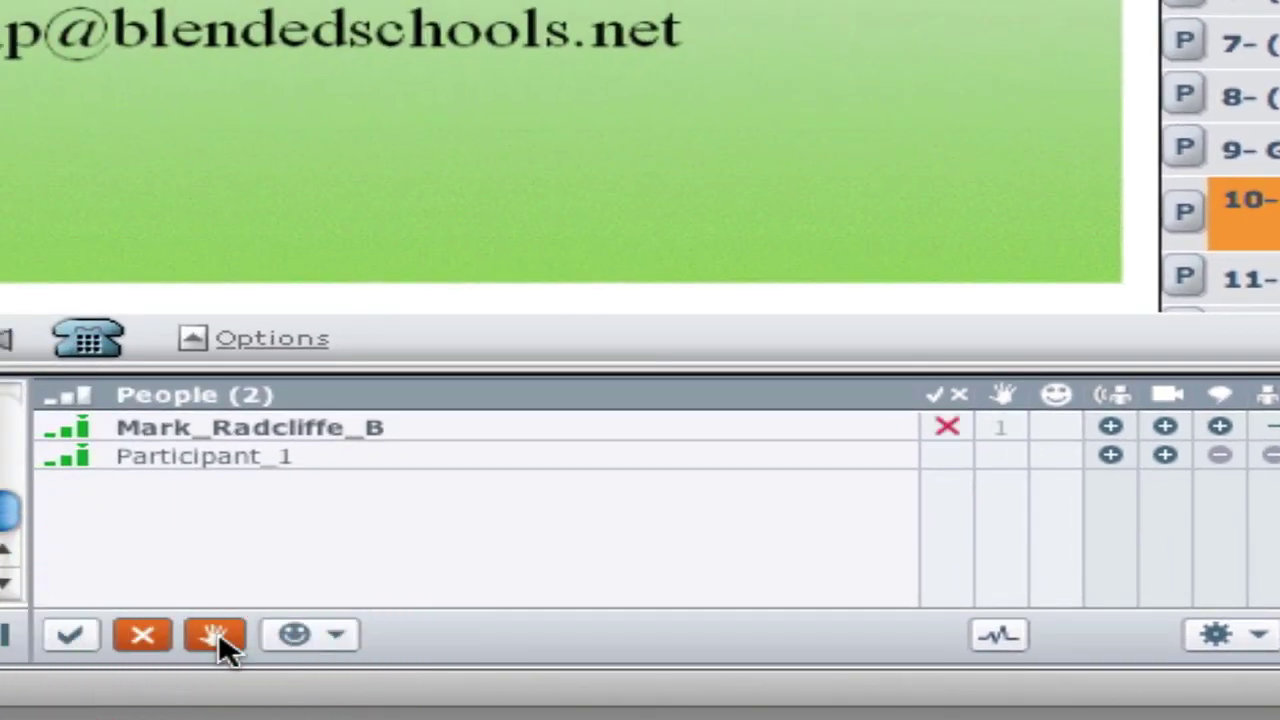
pyautogui.click(218, 634)
pyautogui.click(141, 636)
# View the available emoticons and the room control options such as Clear Yes/No, closing each list without choosing anything
pyautogui.click(338, 634)
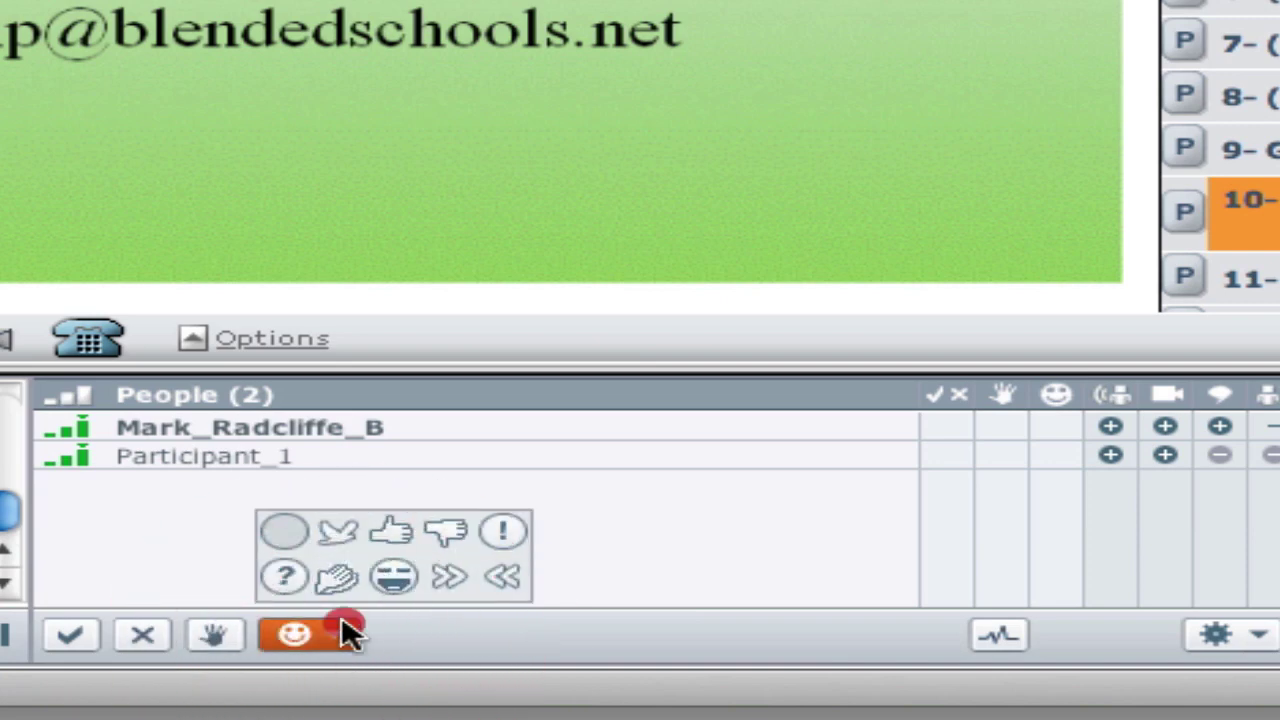
pyautogui.click(345, 632)
pyautogui.click(80, 638)
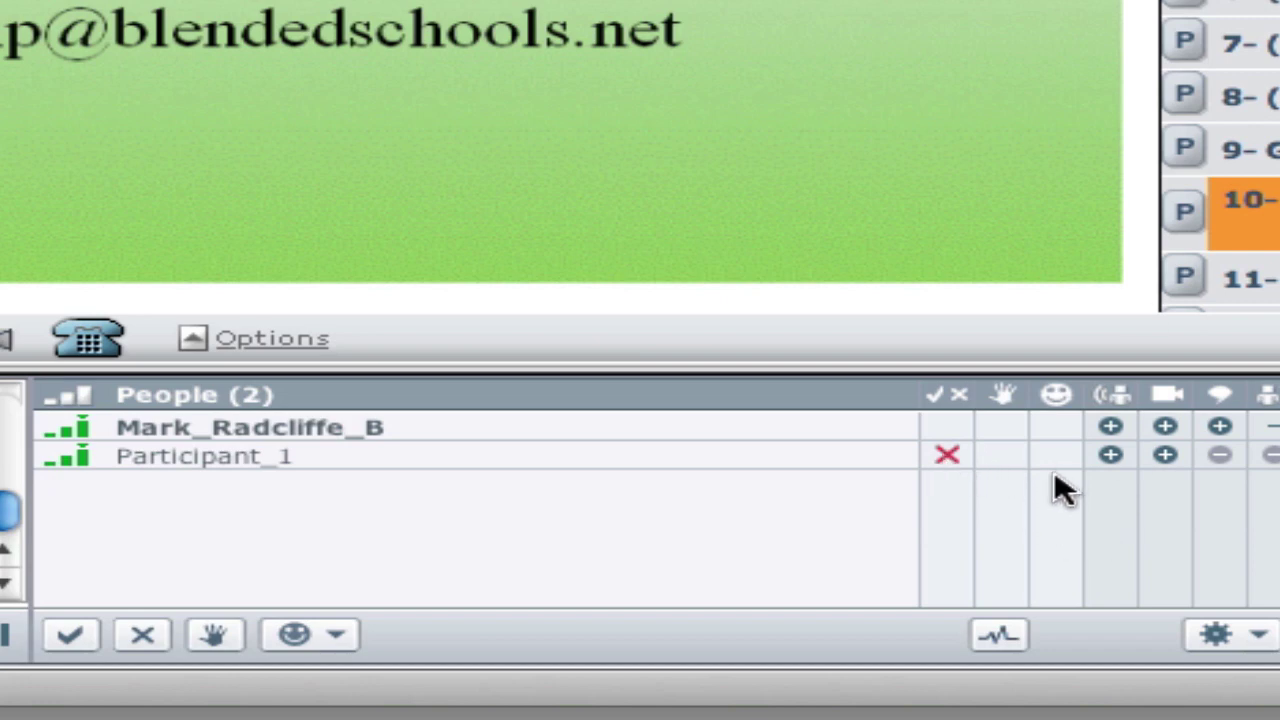
pyautogui.click(1259, 635)
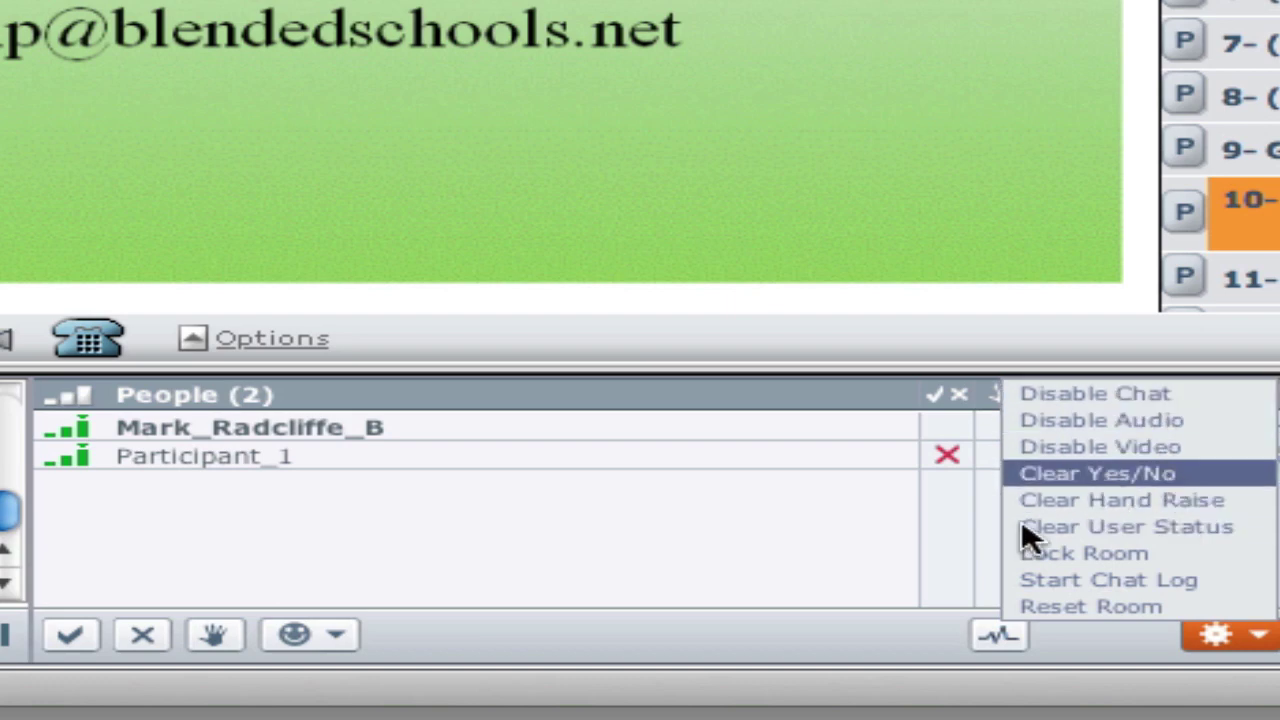
pyautogui.click(1223, 633)
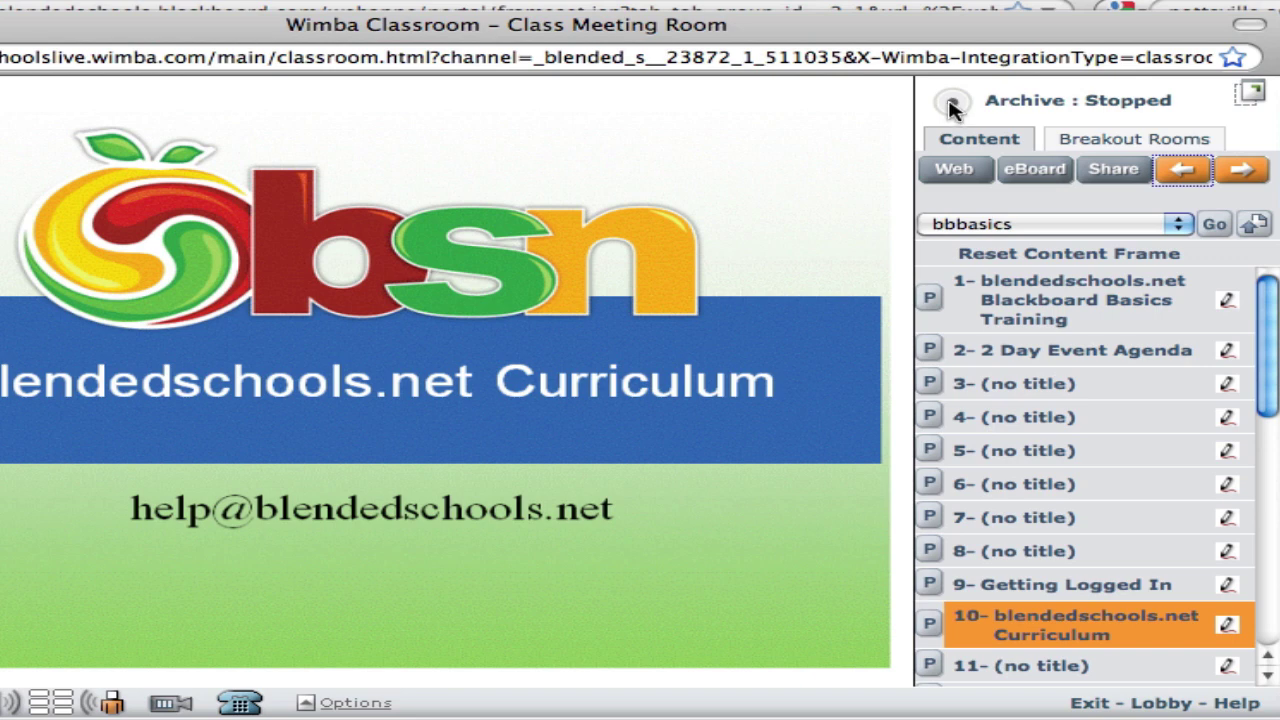
# Start archiving the presentation and accept the archive request
pyautogui.click(952, 103)
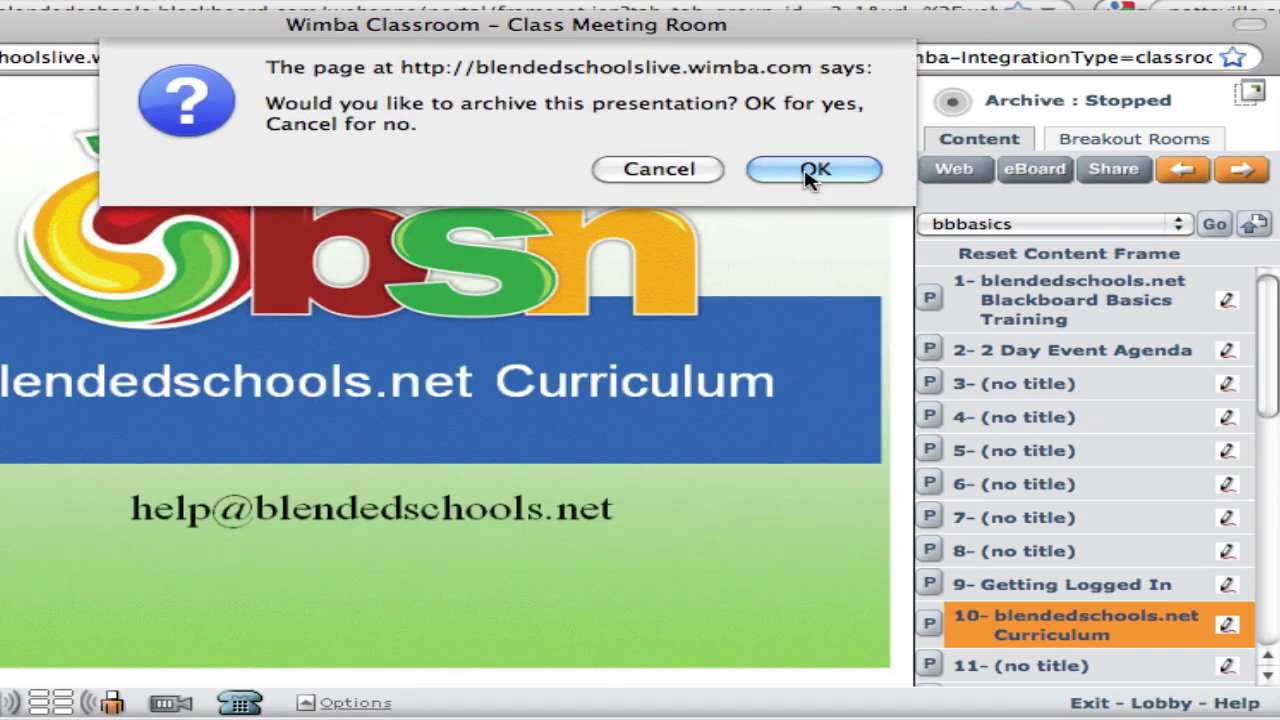
pyautogui.click(811, 172)
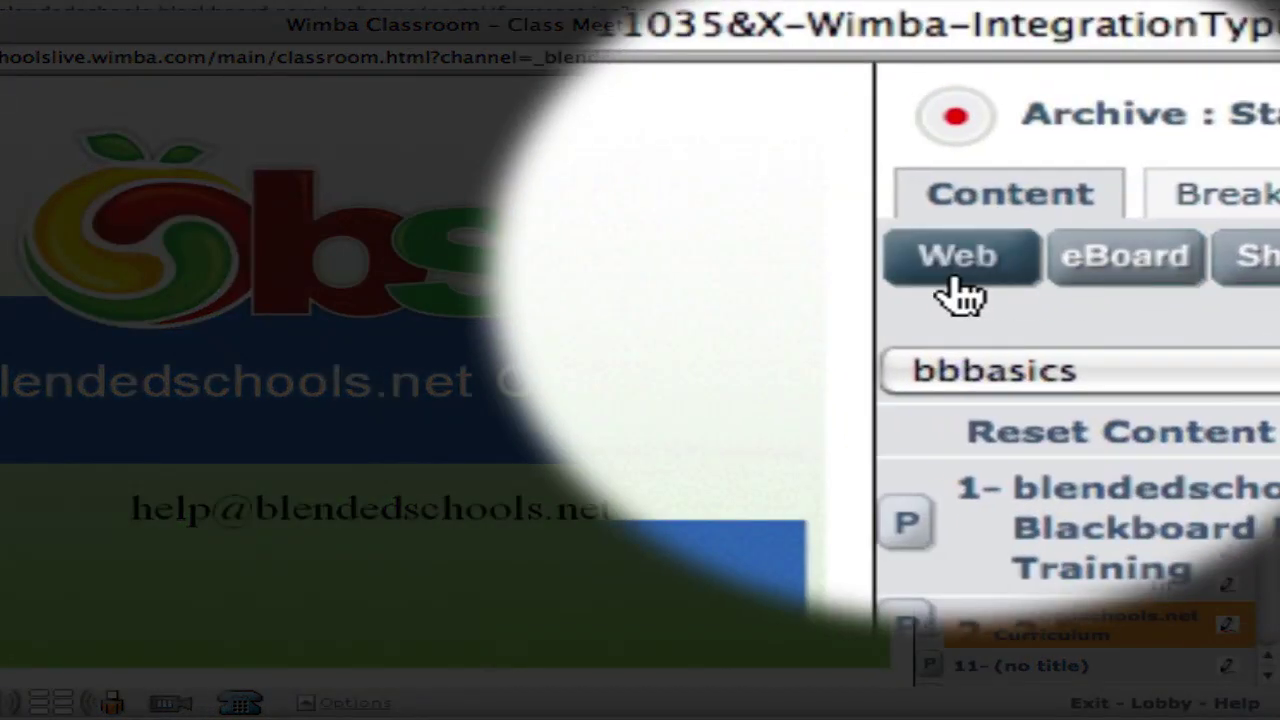
pyautogui.click(952, 178)
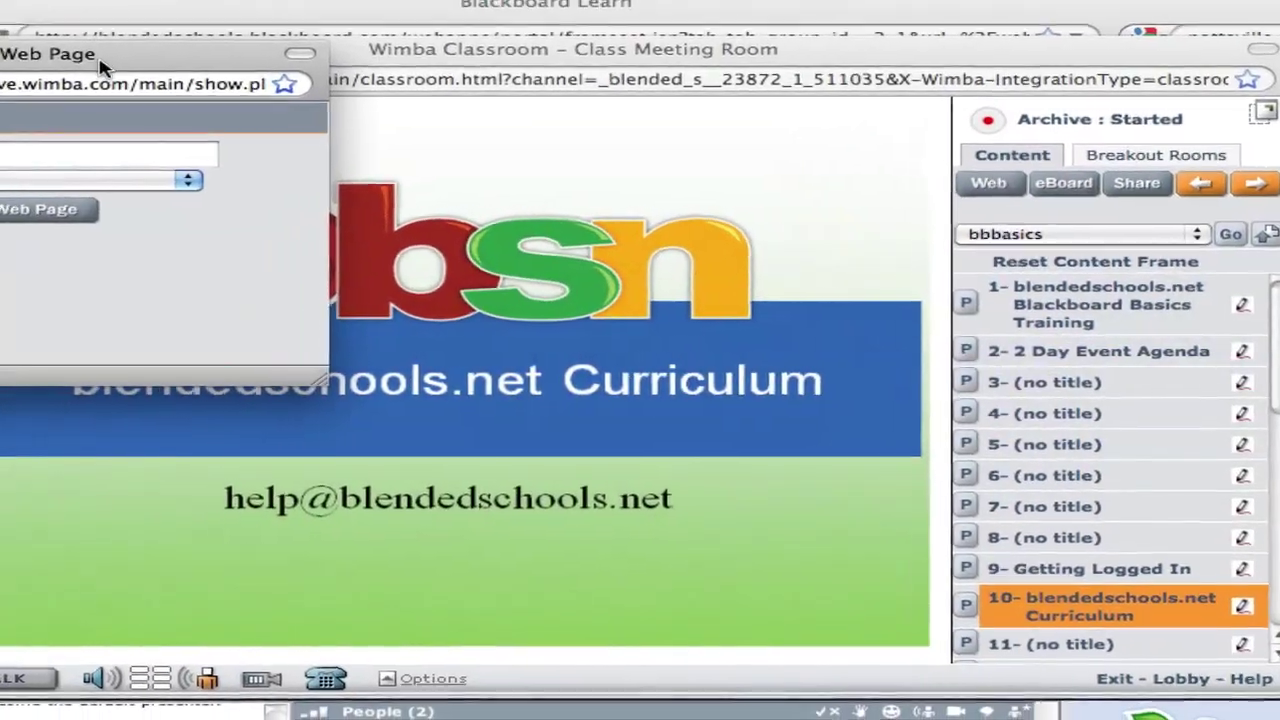
pyautogui.click(373, 107)
pyautogui.click(318, 194)
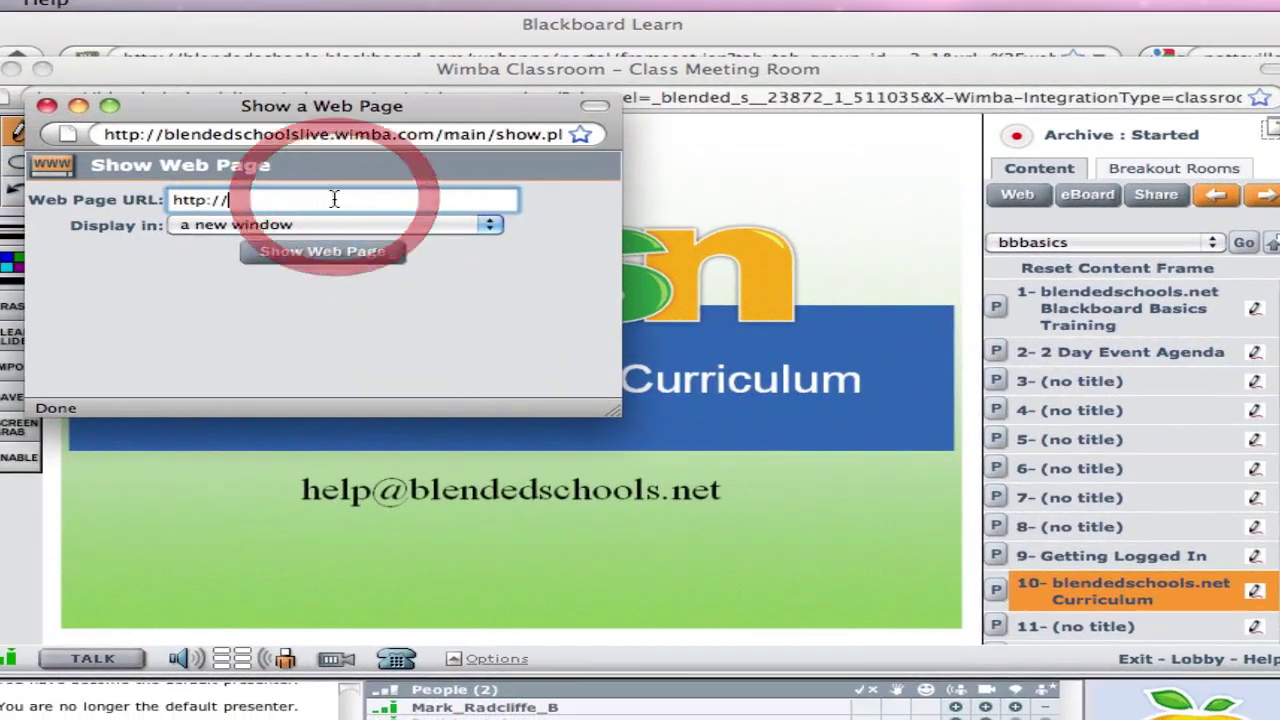
pyautogui.write('www.b')
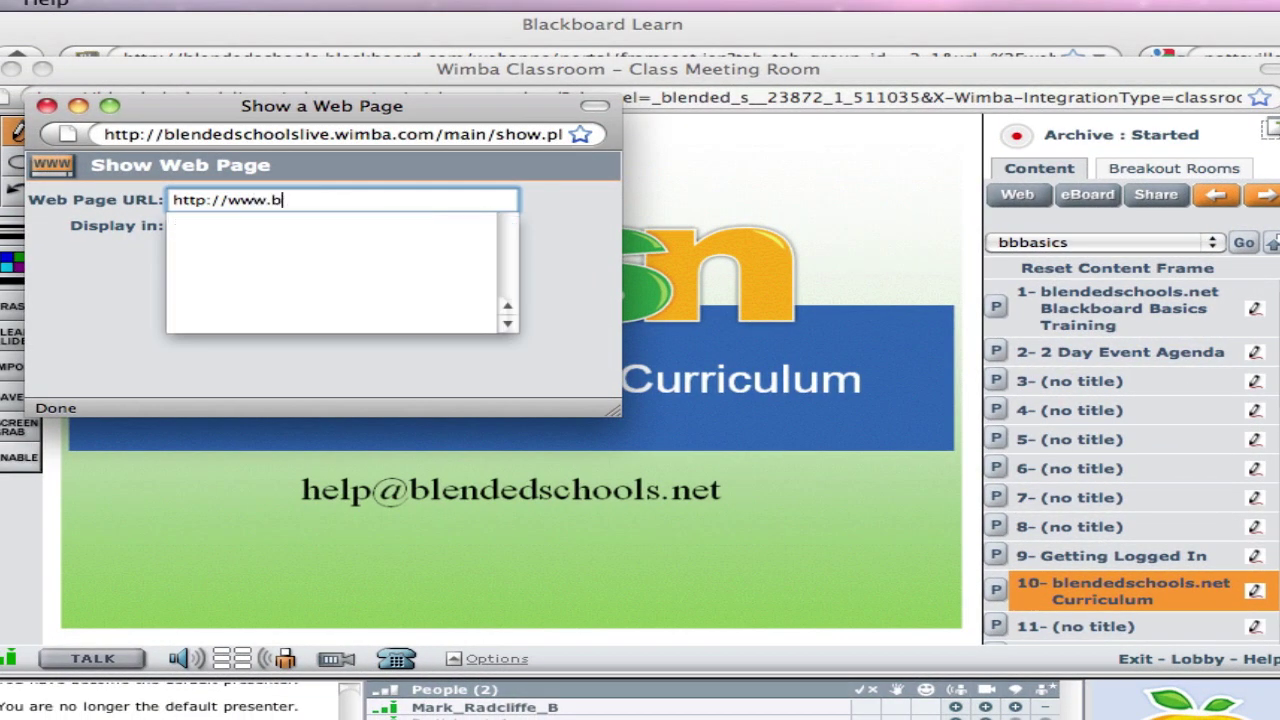
pyautogui.write('lendedschools.net')
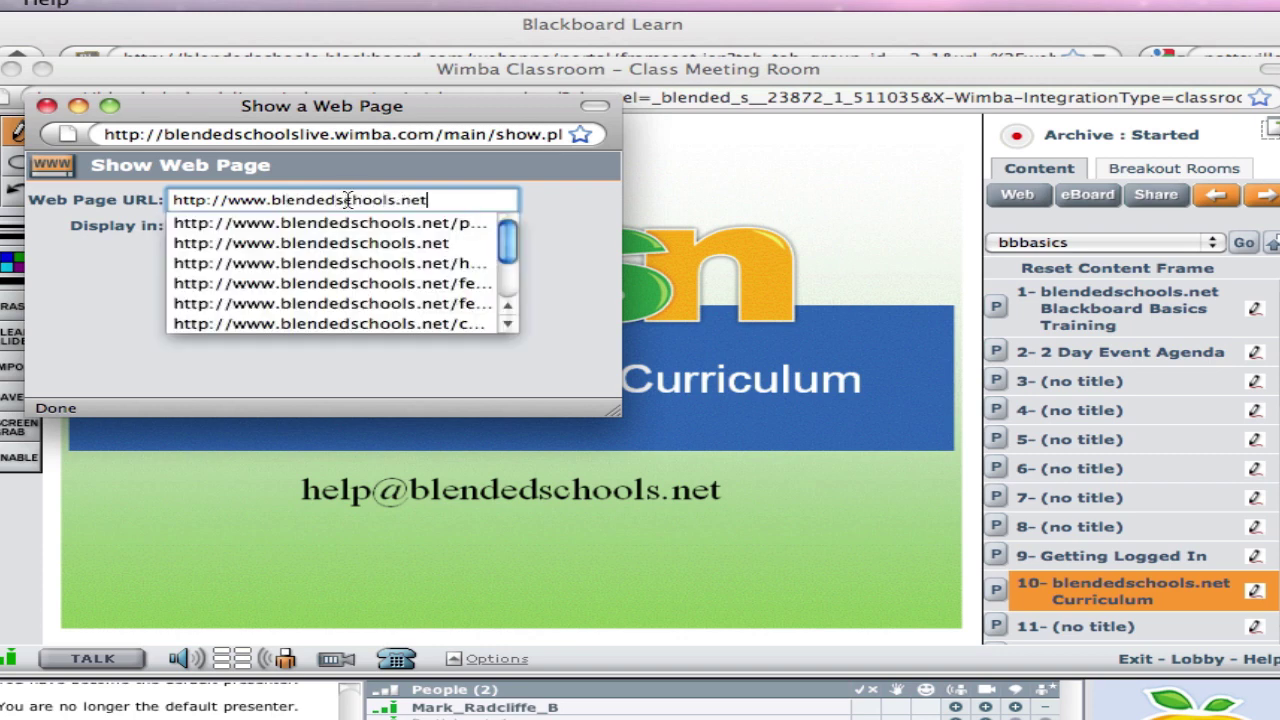
# Display the web page in the content frame, show it, and close the Show a Web Page window
pyautogui.click(548, 218)
pyautogui.click(434, 224)
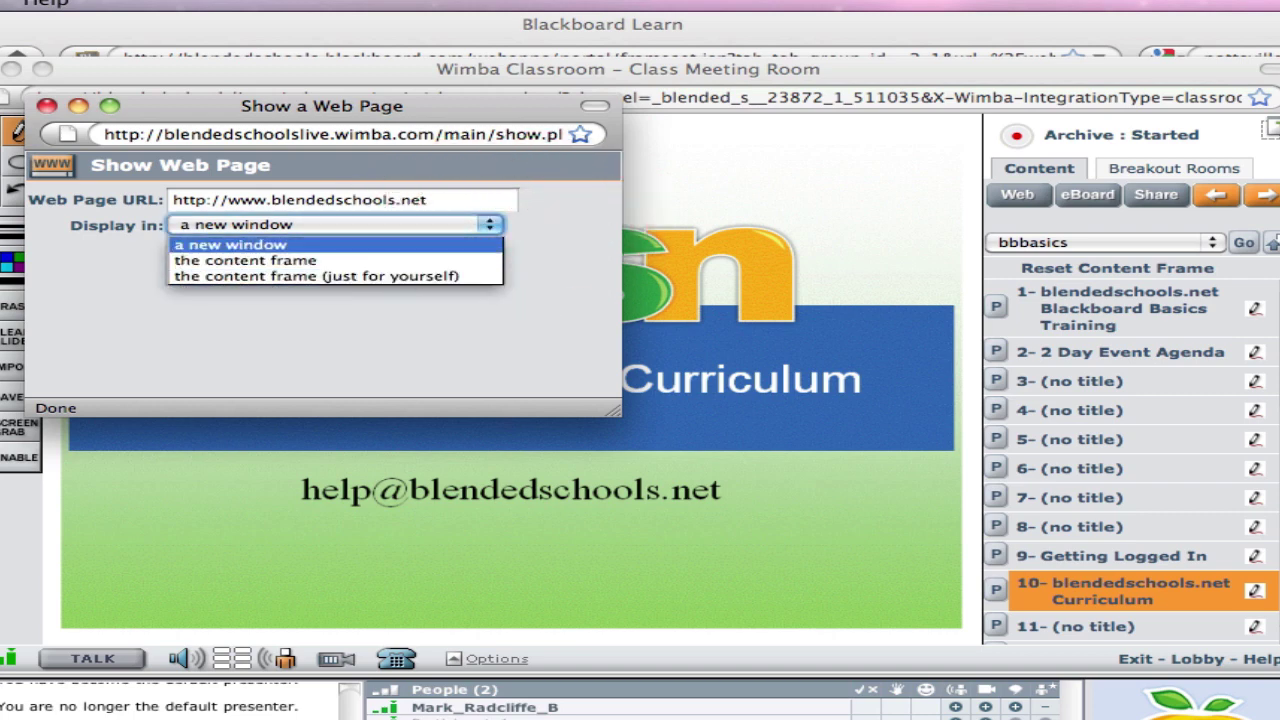
pyautogui.click(390, 262)
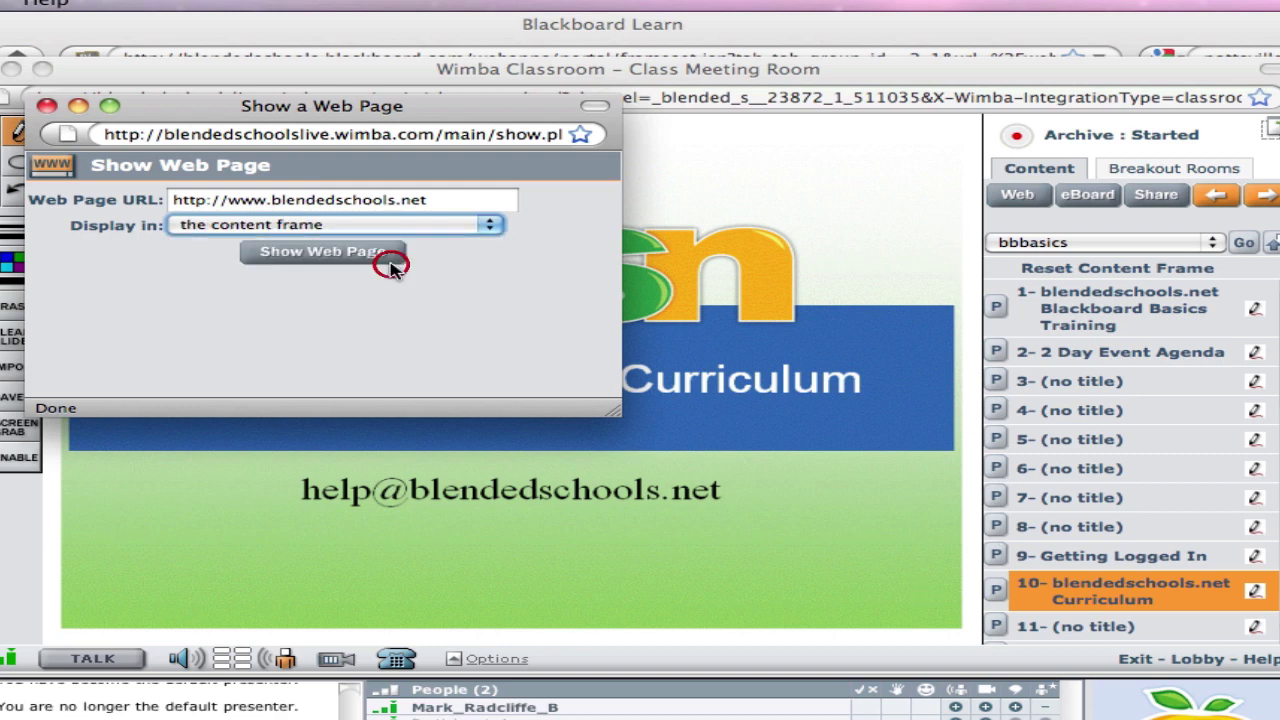
pyautogui.click(344, 252)
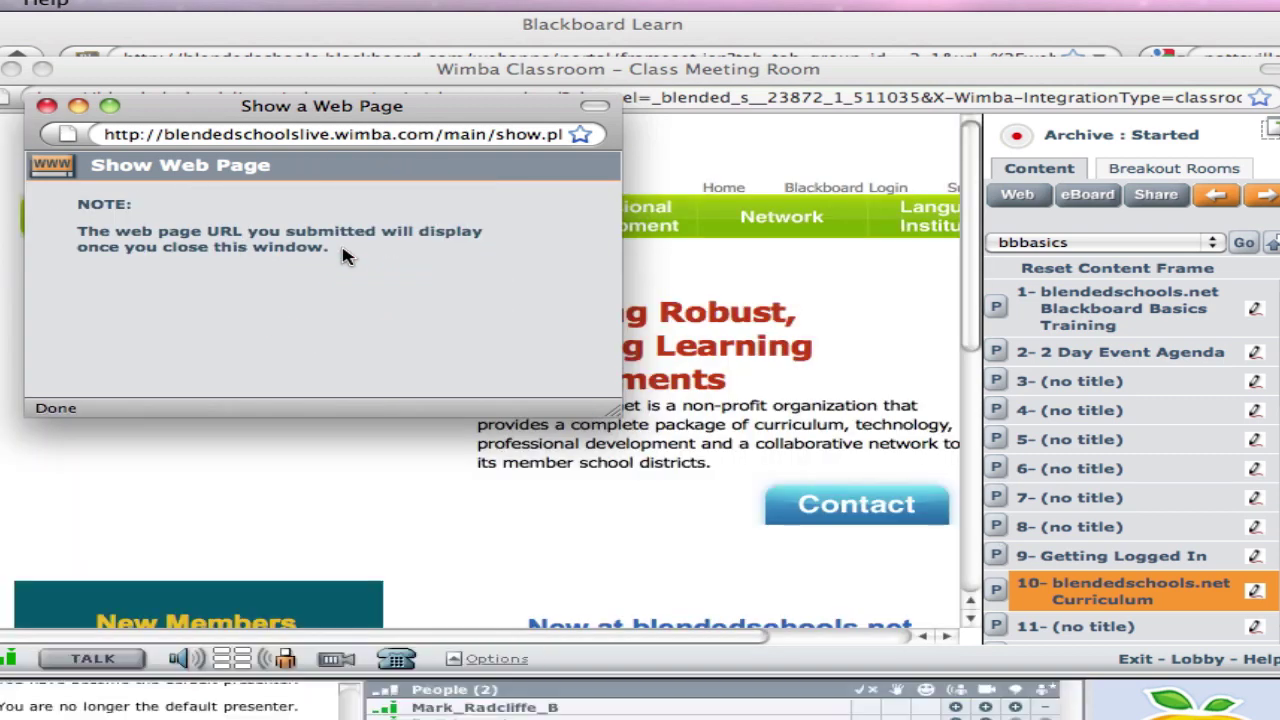
pyautogui.click(46, 105)
pyautogui.click(503, 295)
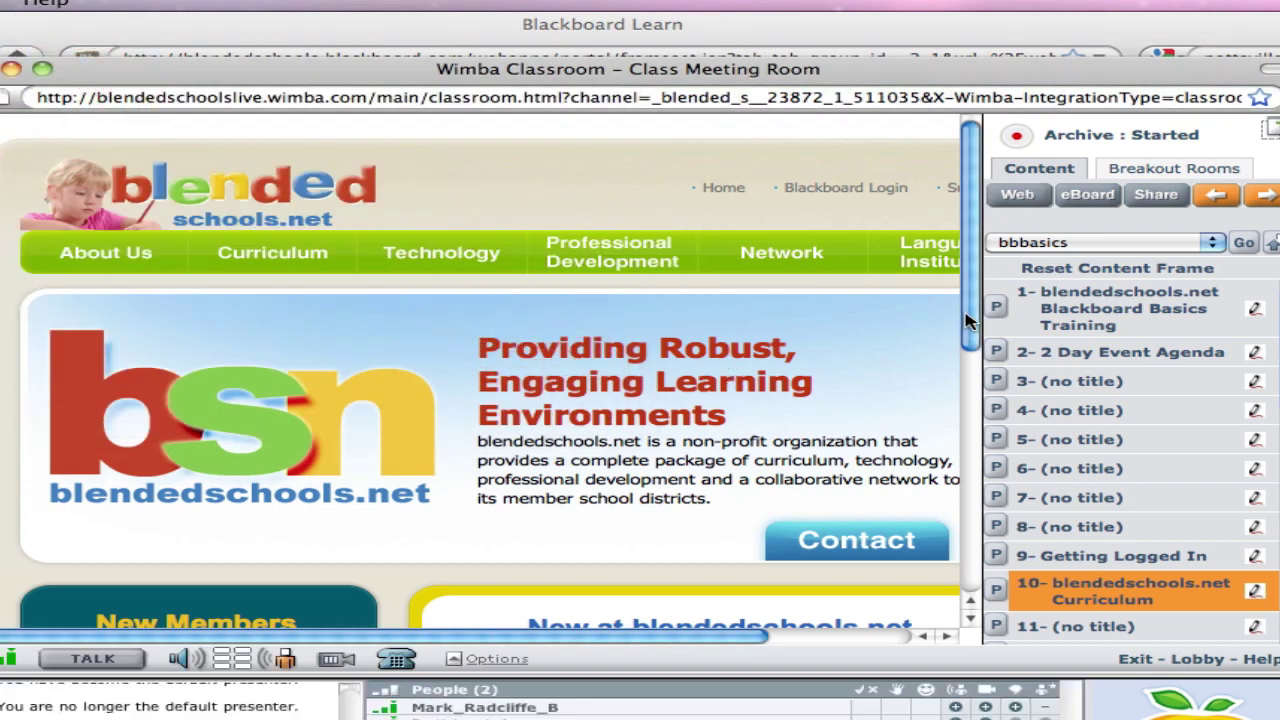
# Open a blank eBoard and draw freehand black strokes on it: an S, an x, a horizontal line and a y
pyautogui.click(1087, 195)
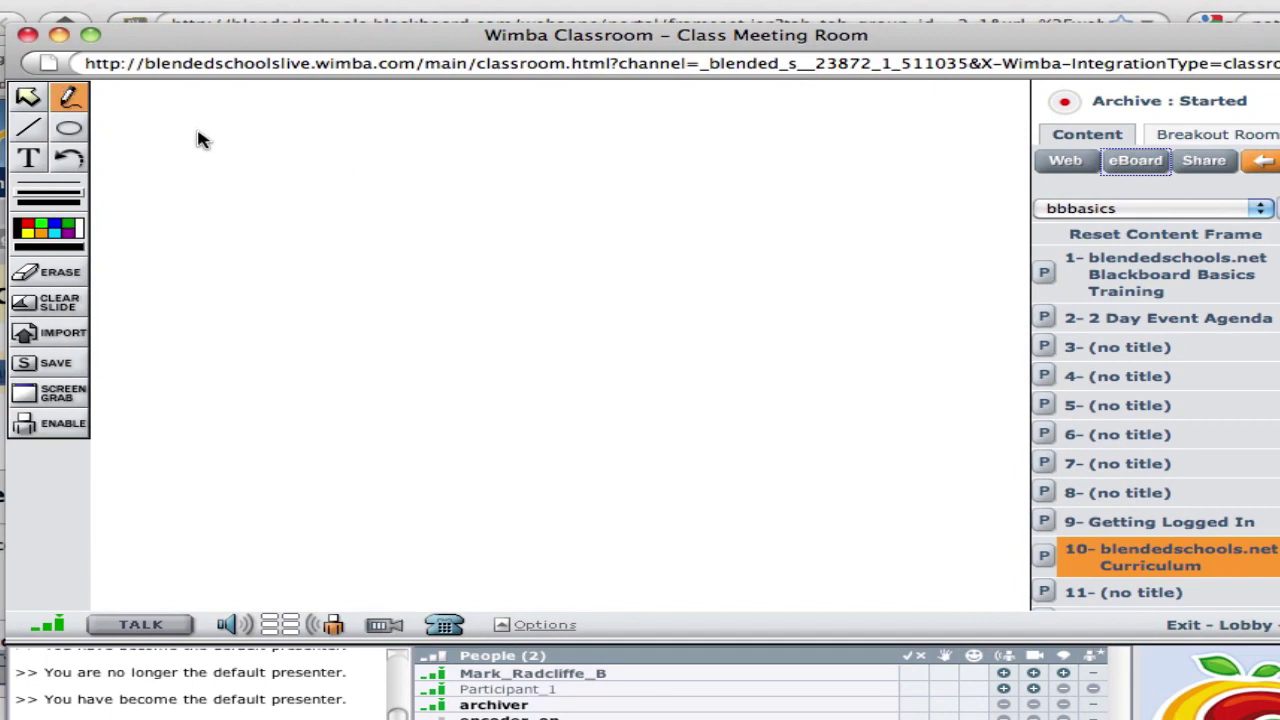
pyautogui.moveTo(198, 130)
pyautogui.mouseDown()
pyautogui.moveTo(237, 214)
pyautogui.moveTo(171, 306)
pyautogui.mouseUp()
pyautogui.moveTo(378, 192)
pyautogui.mouseDown()
pyautogui.moveTo(385, 268)
pyautogui.moveTo(346, 275)
pyautogui.mouseUp()
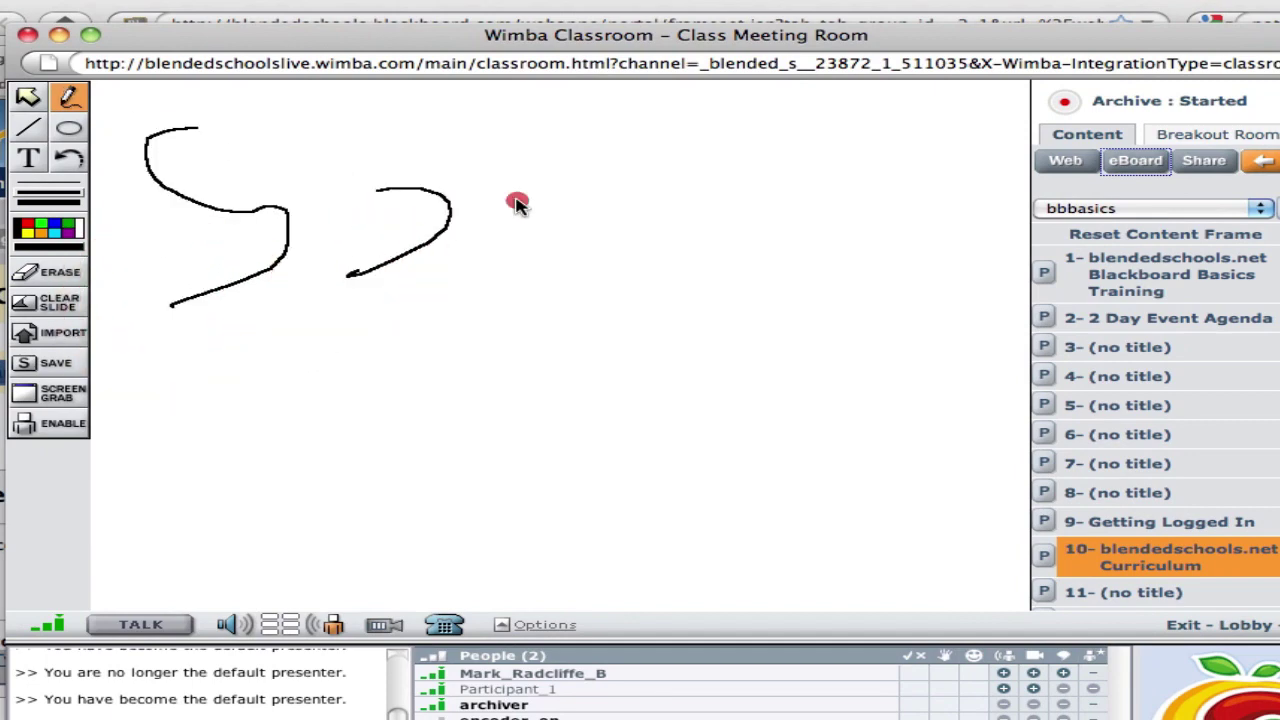
pyautogui.moveTo(521, 200); pyautogui.dragTo(548, 265)
pyautogui.moveTo(366, 323); pyautogui.dragTo(600, 323)
pyautogui.moveTo(442, 378)
pyautogui.mouseDown()
pyautogui.moveTo(555, 367)
pyautogui.moveTo(425, 517)
pyautogui.mouseUp()
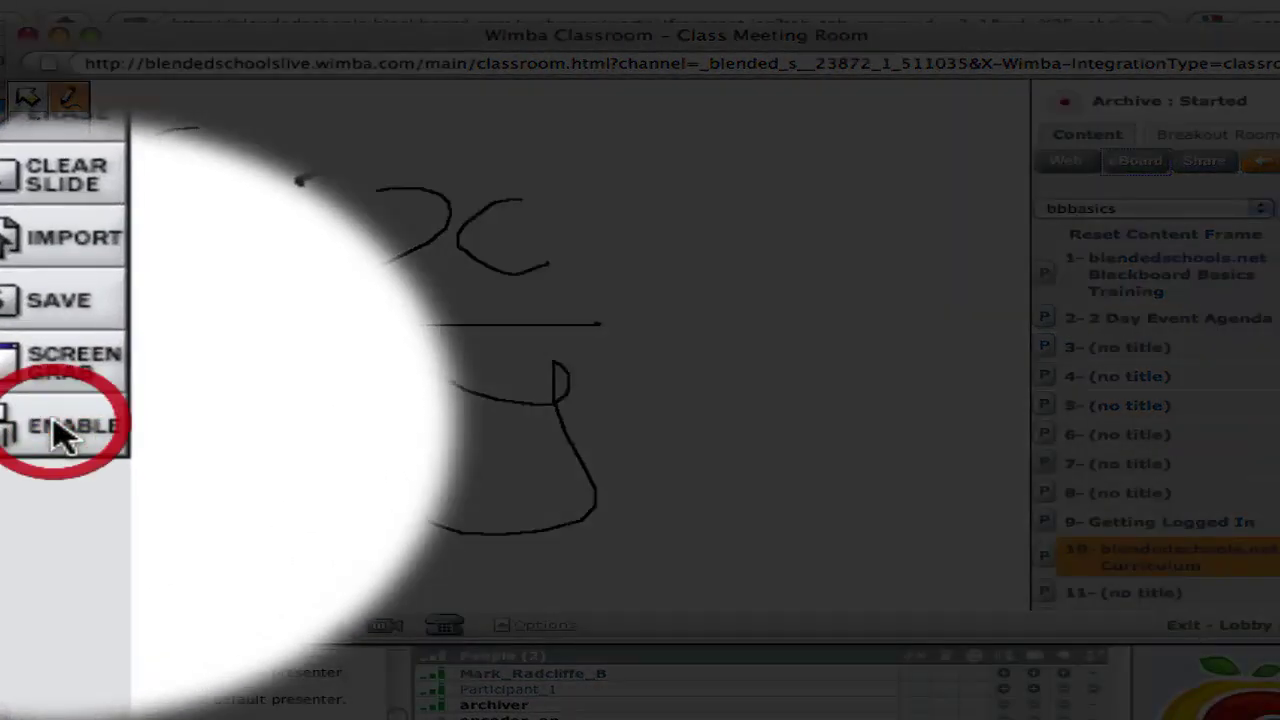
# Enable the eBoard toolbar for Participant_1 and close the Enable eBoard Toolbar window
pyautogui.click(60, 432)
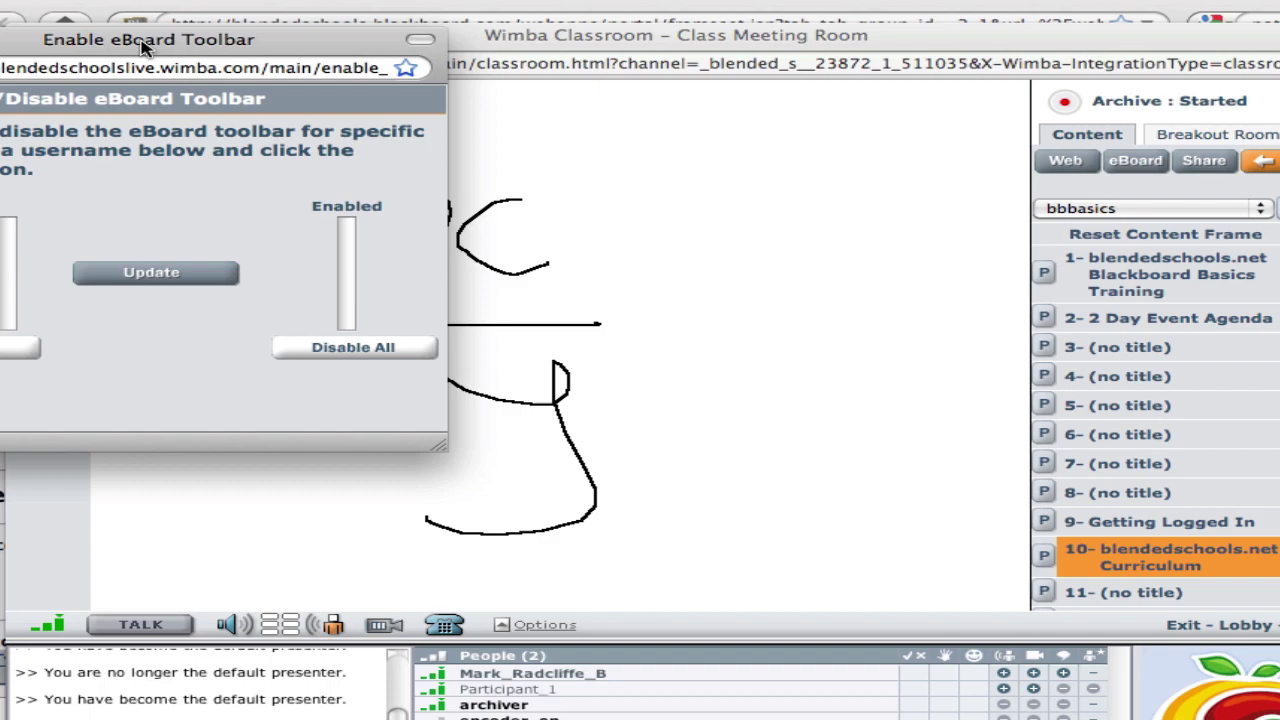
pyautogui.moveTo(232, 38); pyautogui.dragTo(604, 151)
pyautogui.click(408, 326)
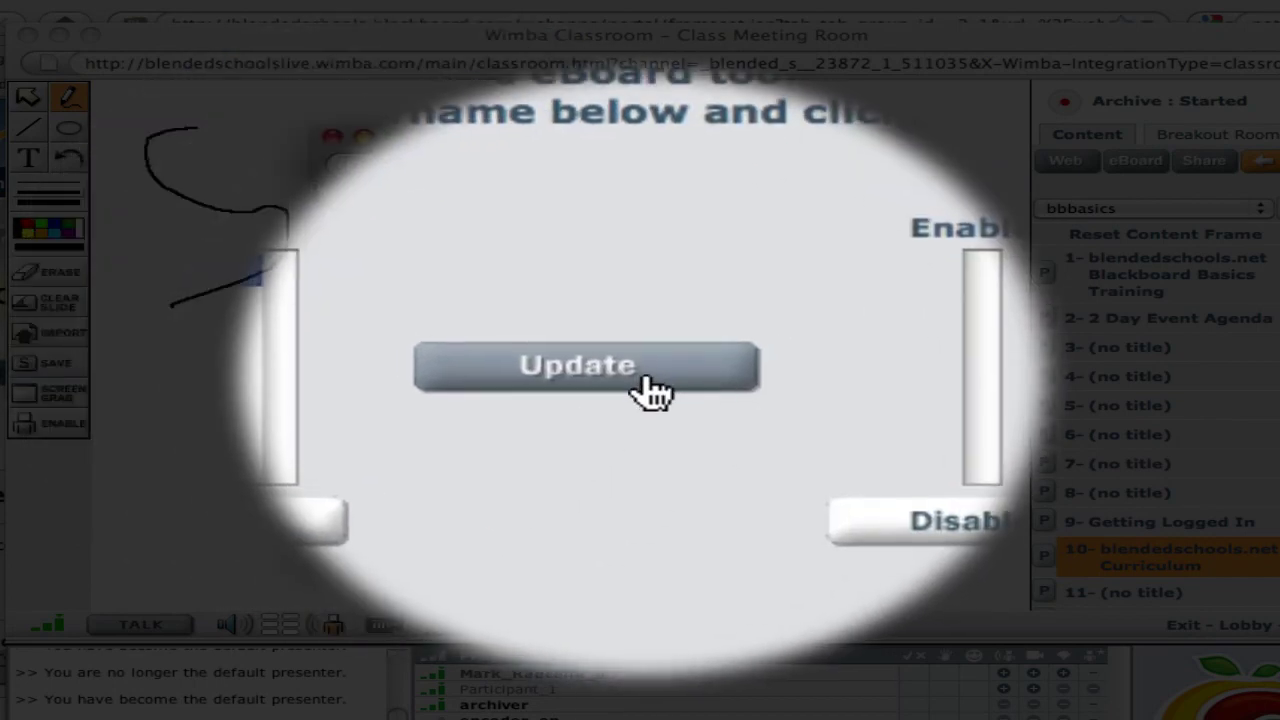
pyautogui.click(760, 417)
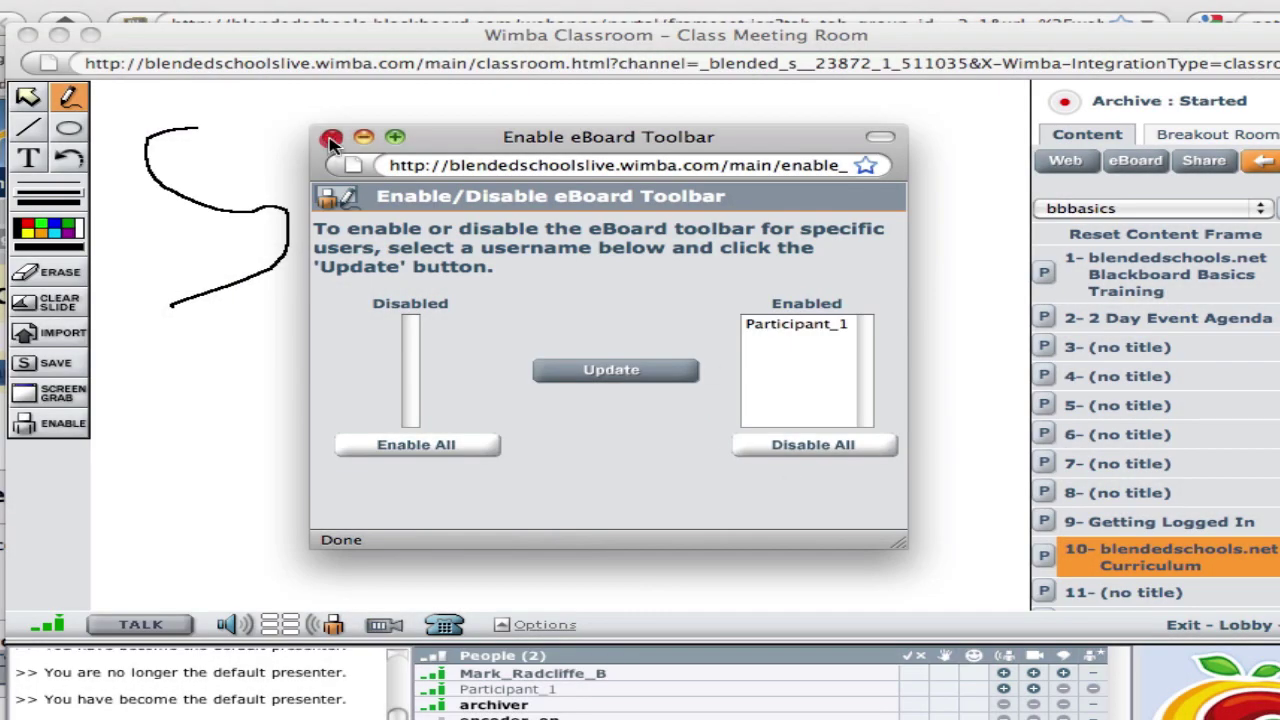
pyautogui.click(331, 139)
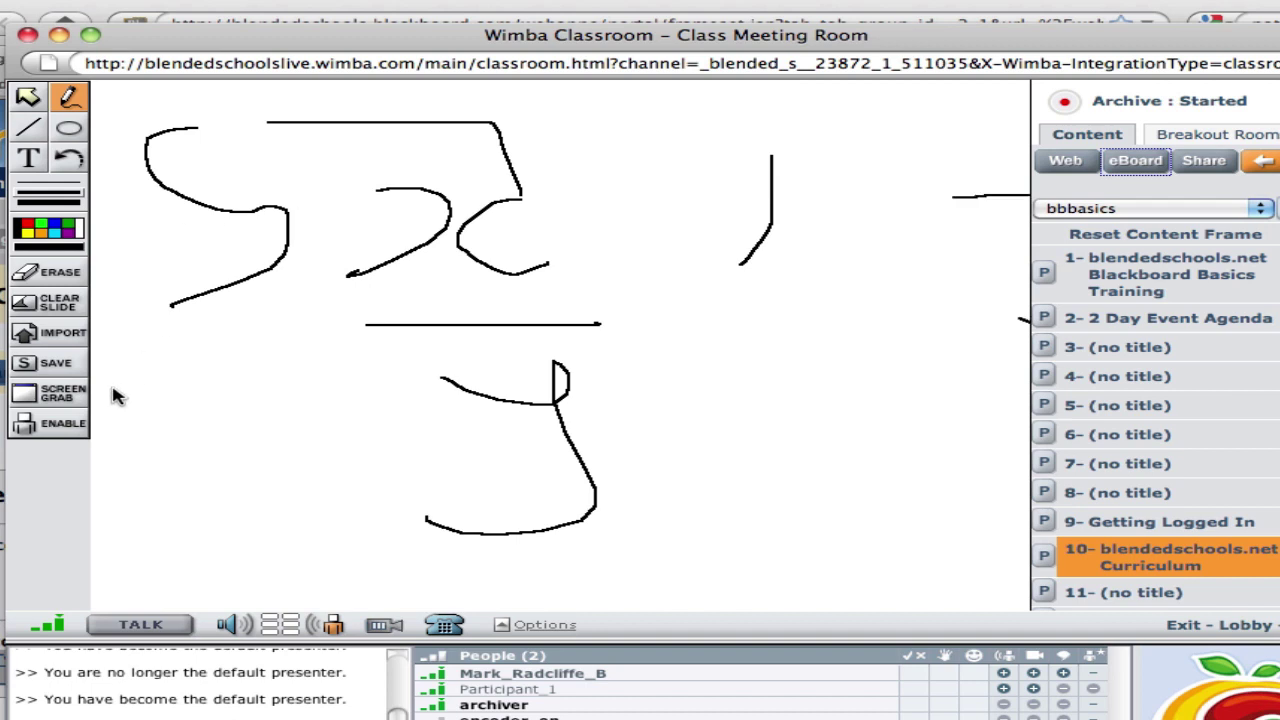
# Disable the eBoard toolbar for Participant_1 and return to the classroom window
pyautogui.click(78, 424)
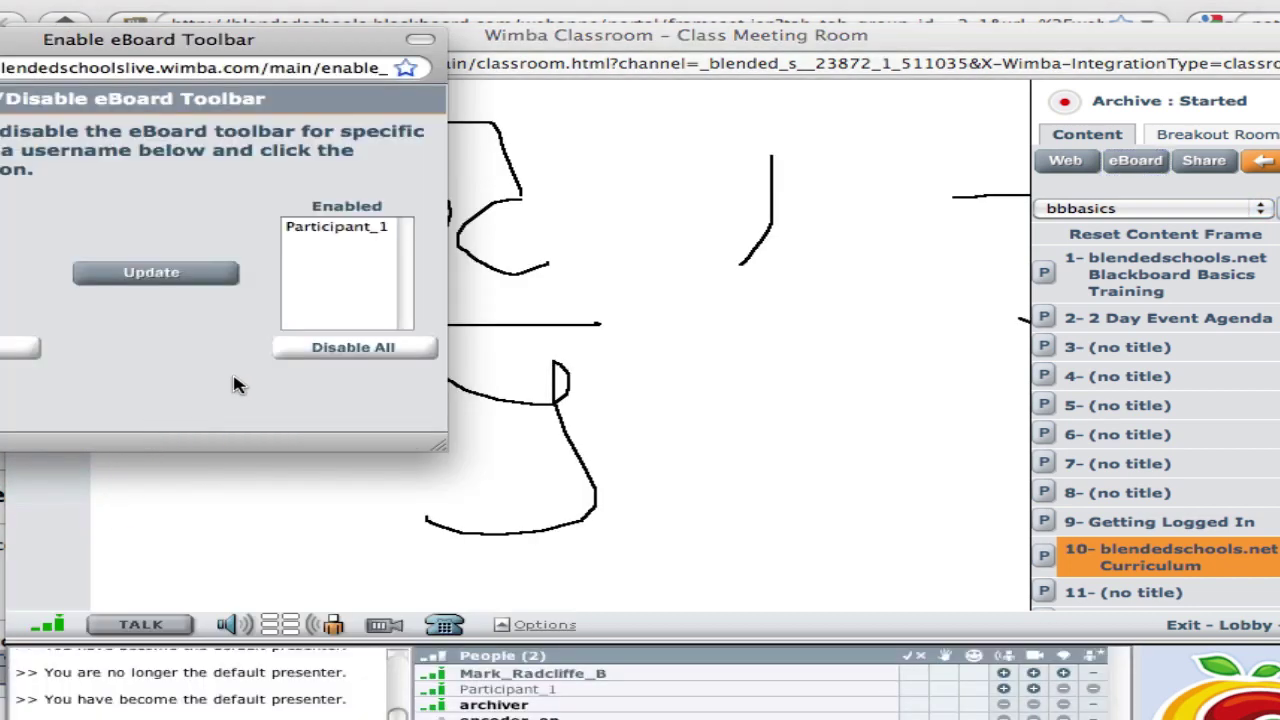
pyautogui.click(330, 226)
pyautogui.click(127, 282)
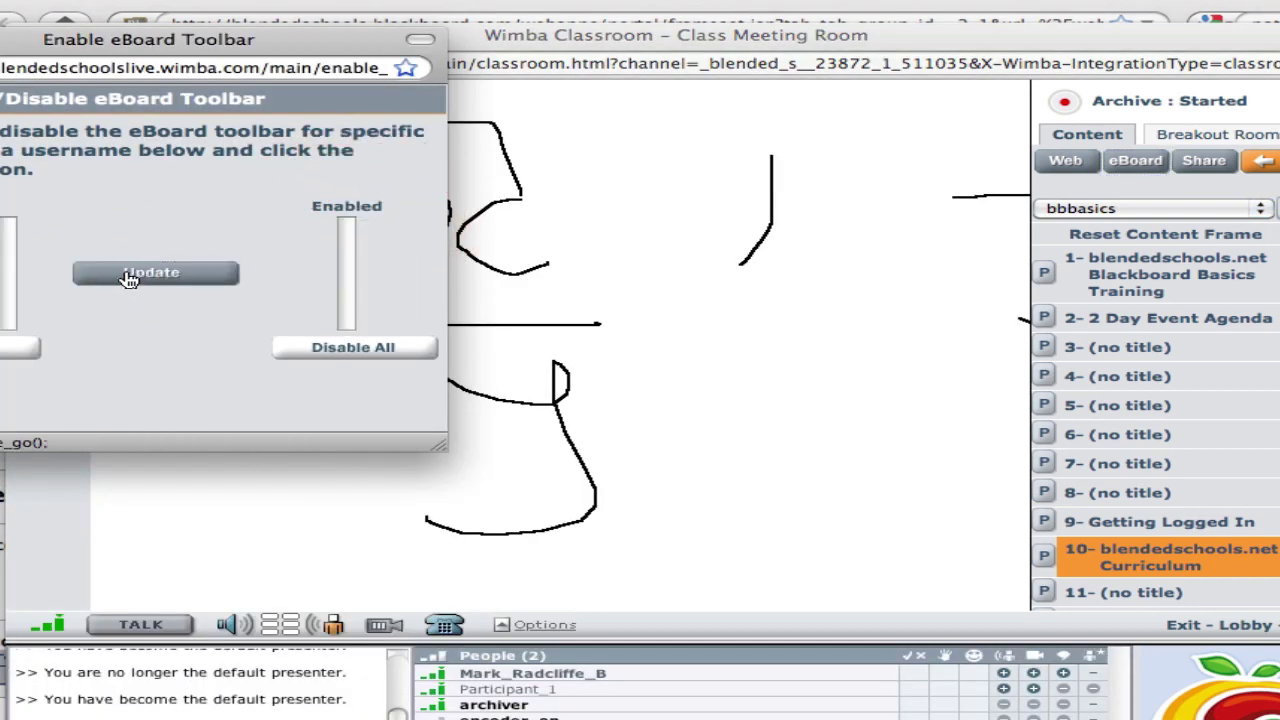
pyautogui.click(490, 307)
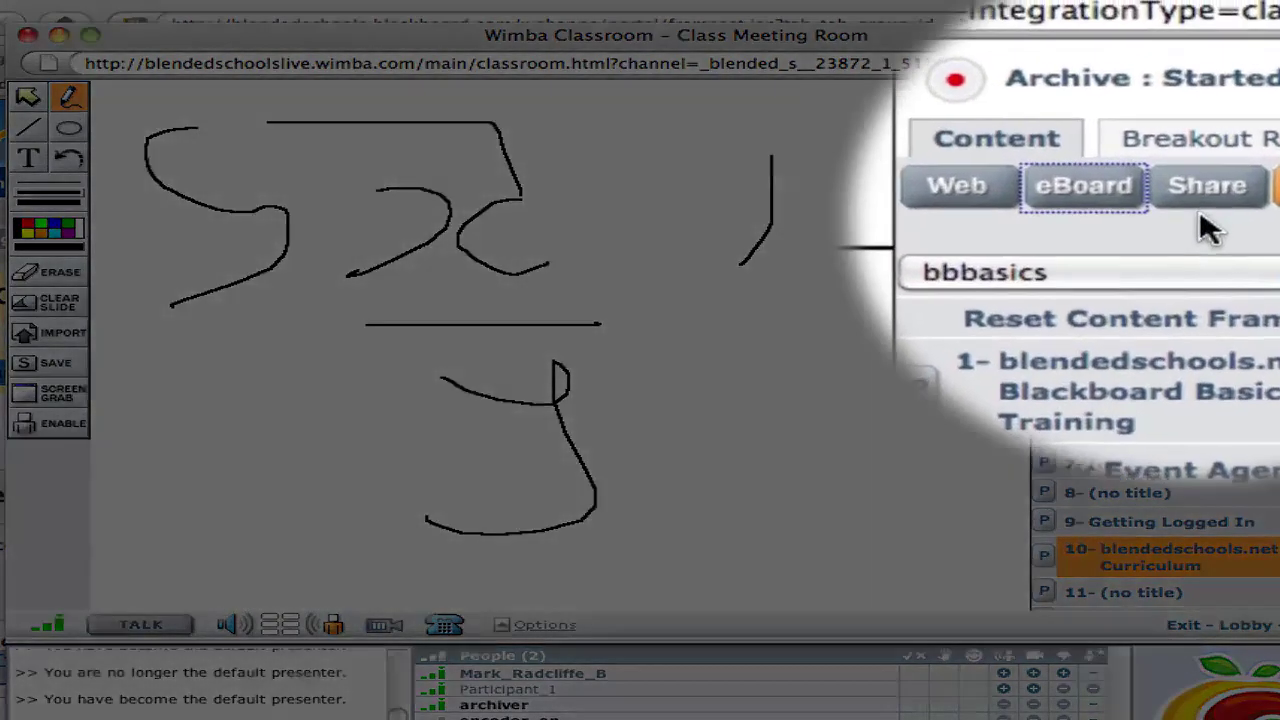
# Begin an AppShare session displayed in the Content Frame, and separate the AppShare status window from the AppShare Selection dialog
pyautogui.click(1201, 205)
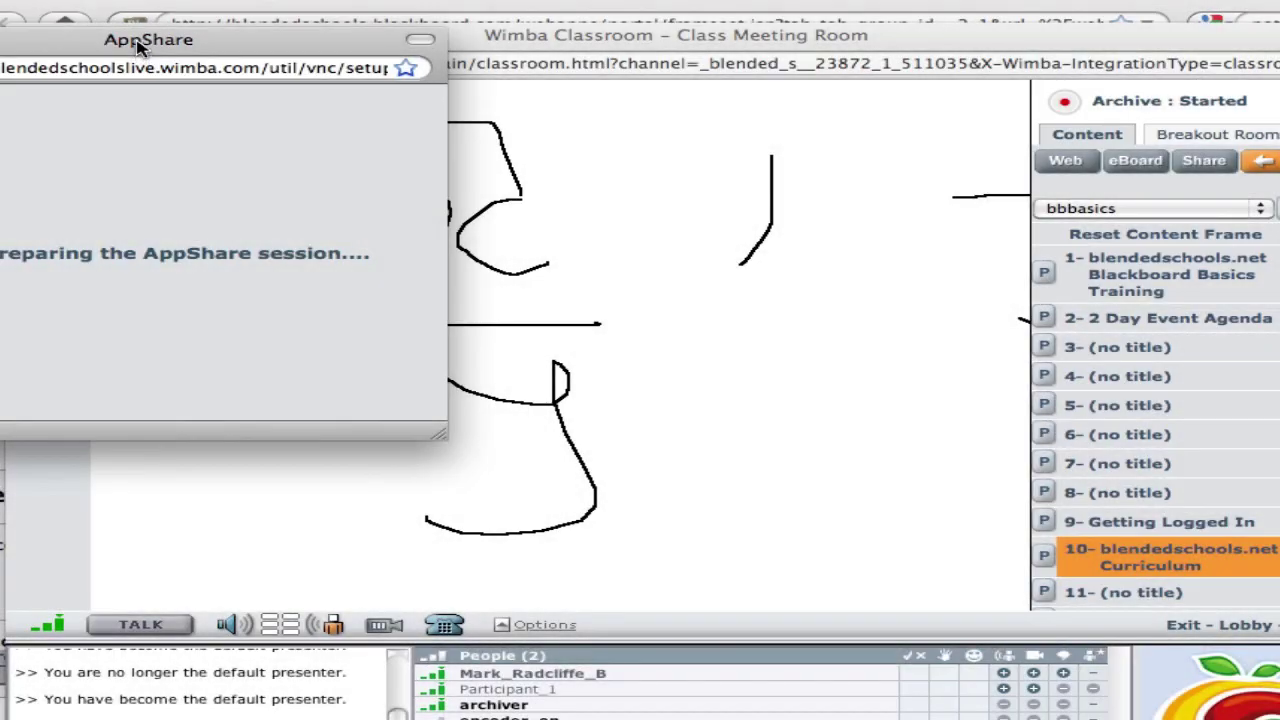
pyautogui.moveTo(140, 48); pyautogui.dragTo(691, 104)
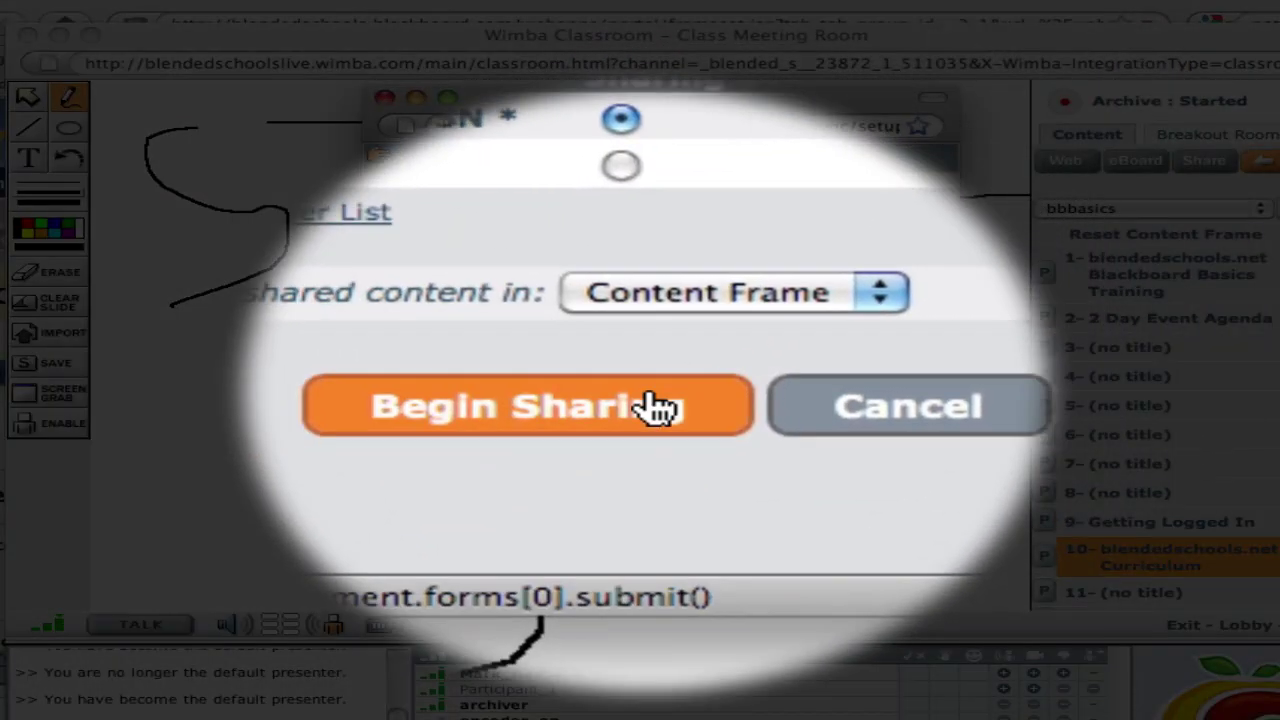
pyautogui.click(645, 398)
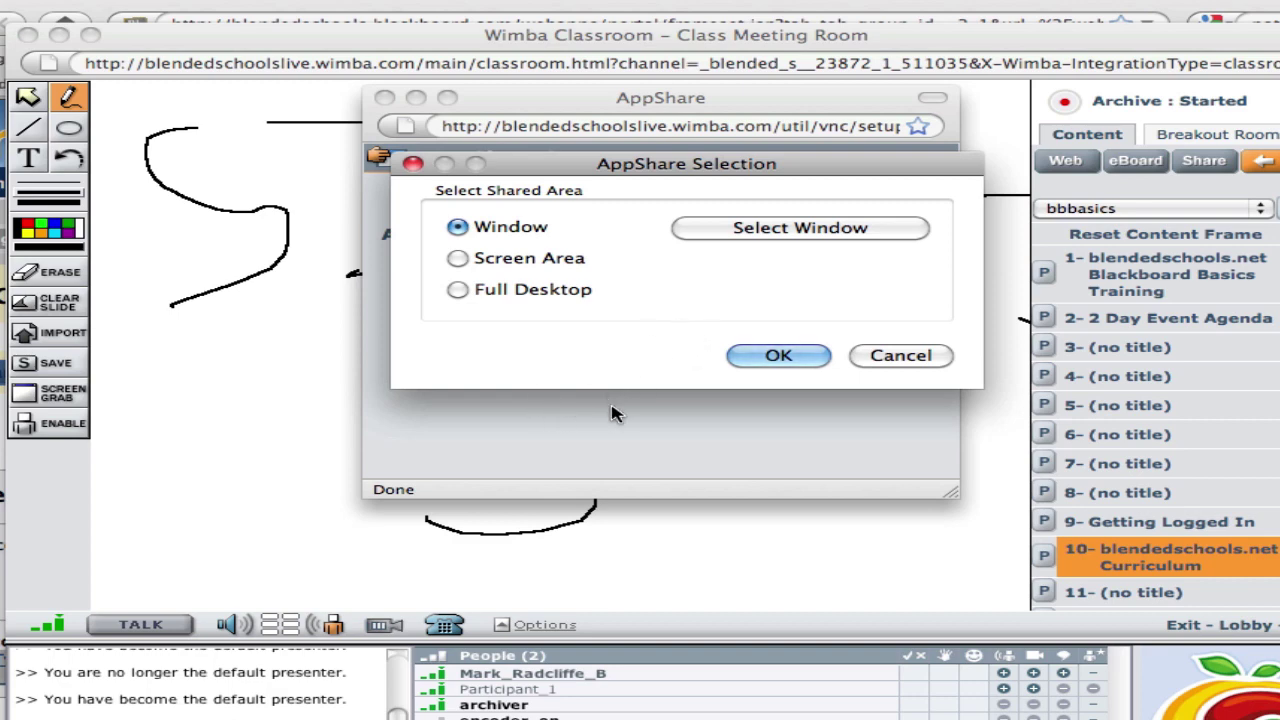
pyautogui.press('Return')
pyautogui.click(608, 443)
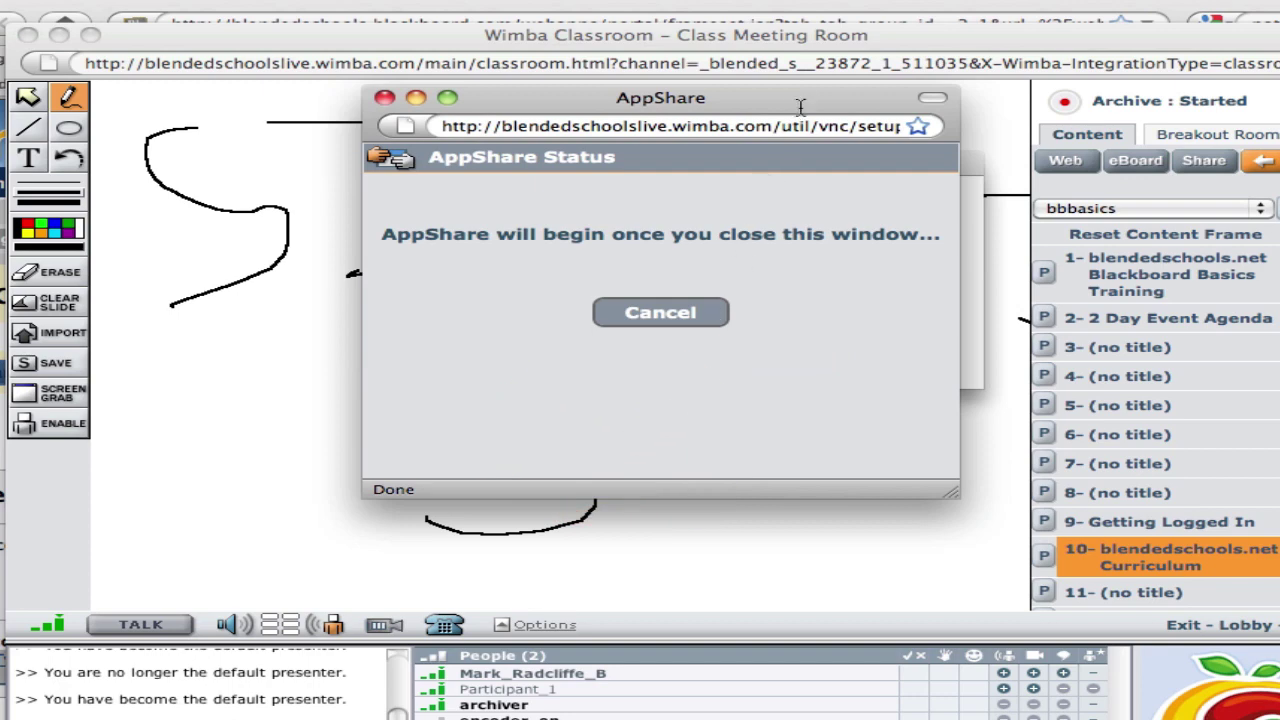
pyautogui.moveTo(808, 104); pyautogui.dragTo(523, 129)
pyautogui.click(868, 166)
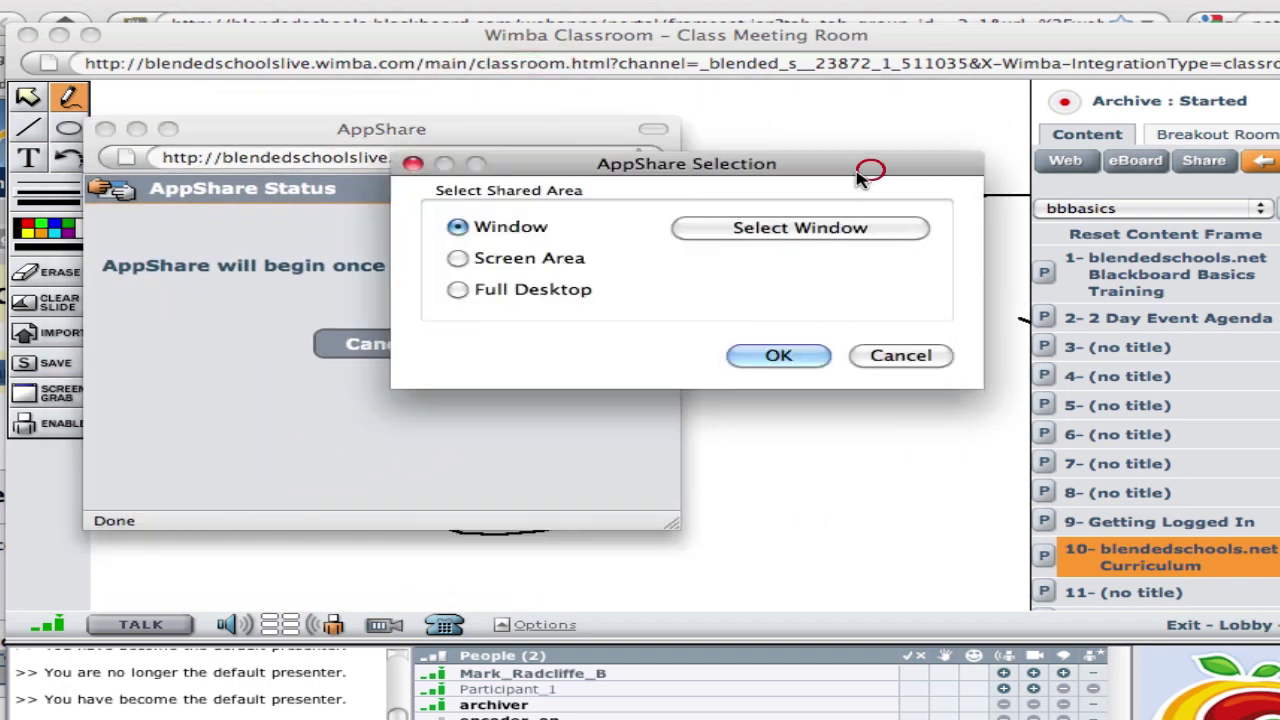
pyautogui.moveTo(868, 166); pyautogui.dragTo(876, 140)
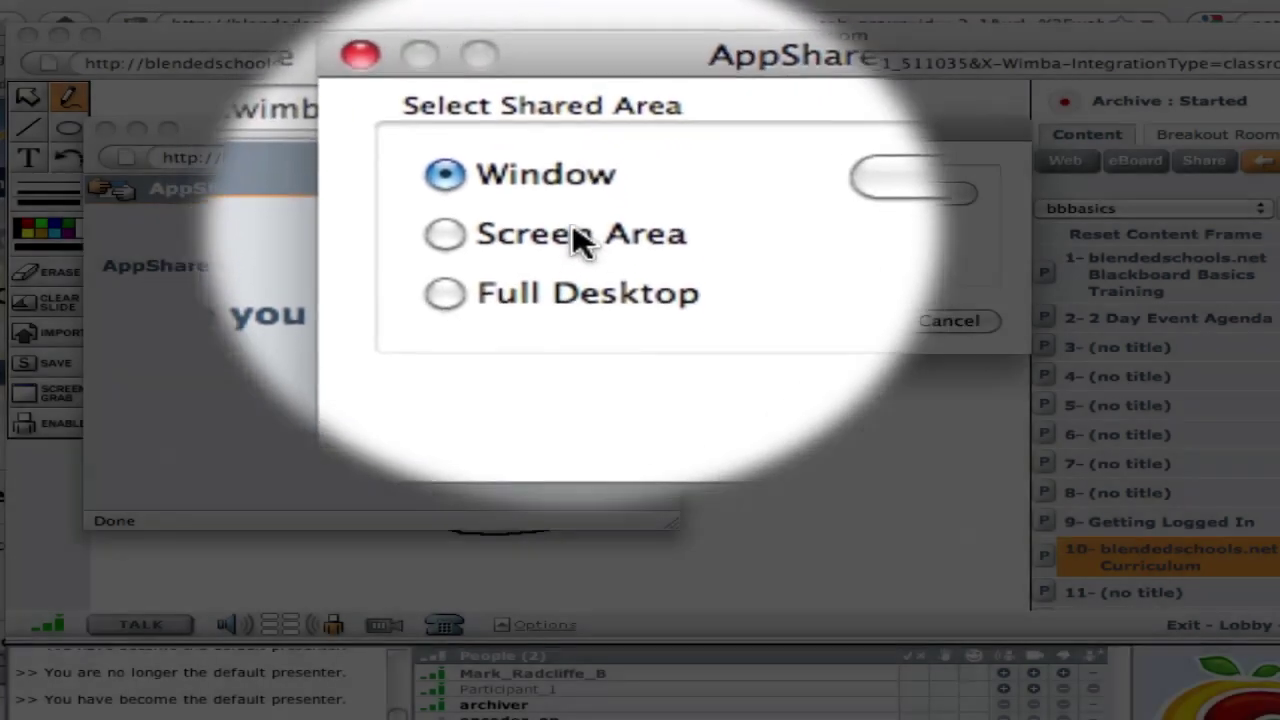
# Select Screen Area as the shared area, resize its frame around part of the classroom window, and confirm the selection
pyautogui.click(578, 256)
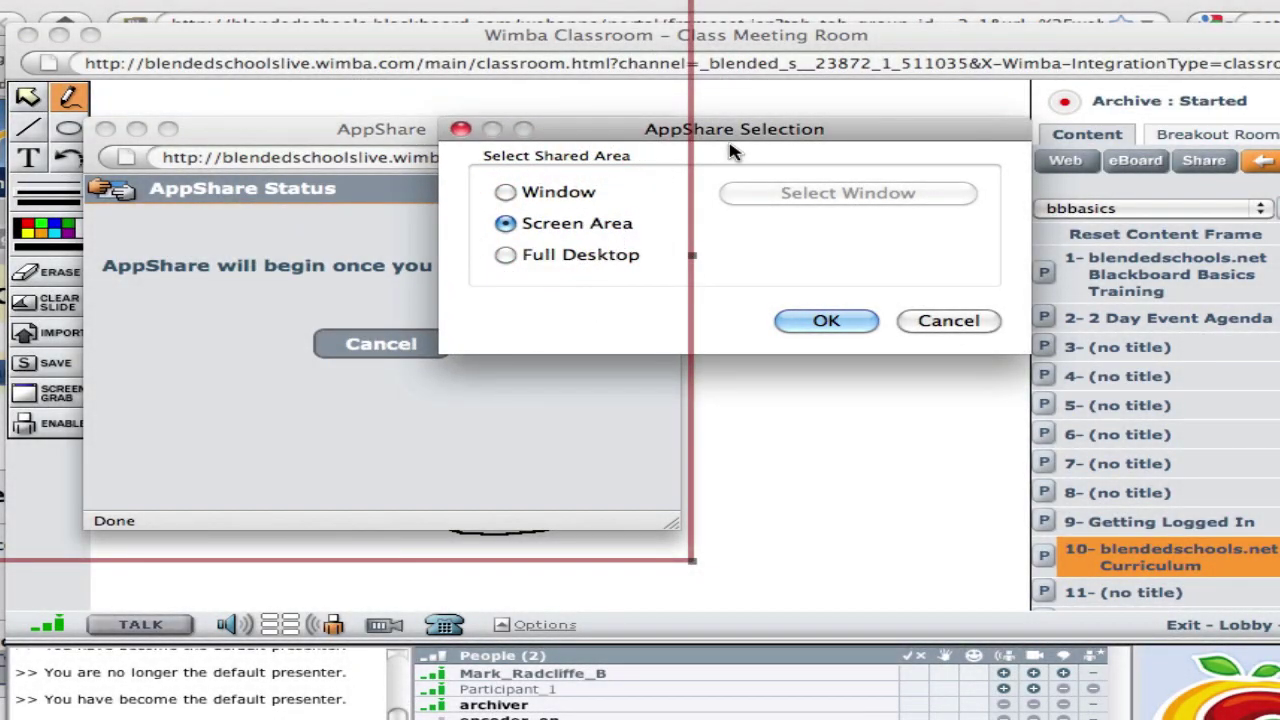
pyautogui.moveTo(690, 100); pyautogui.dragTo(1275, 50)
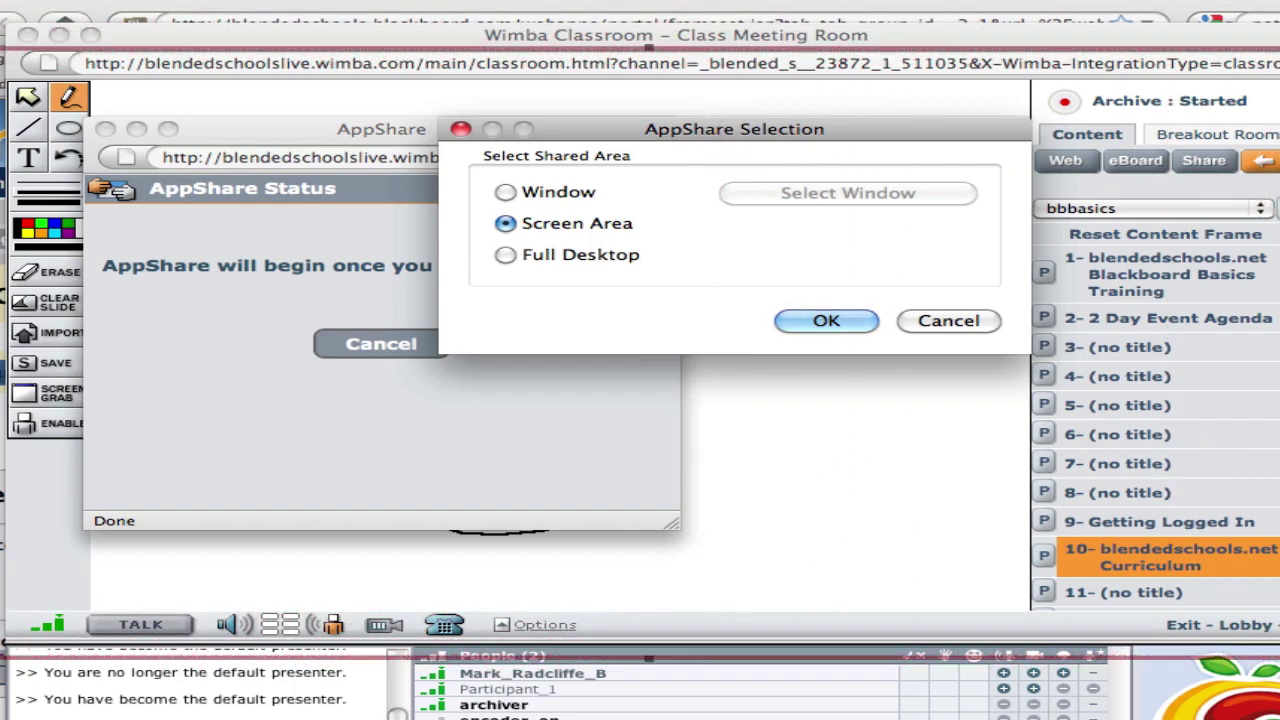
pyautogui.moveTo(1278, 655)
pyautogui.mouseDown()
pyautogui.moveTo(894, 694)
pyautogui.moveTo(850, 652)
pyautogui.moveTo(983, 694)
pyautogui.moveTo(967, 570)
pyautogui.moveTo(1040, 568)
pyautogui.mouseUp()
pyautogui.press('Return')
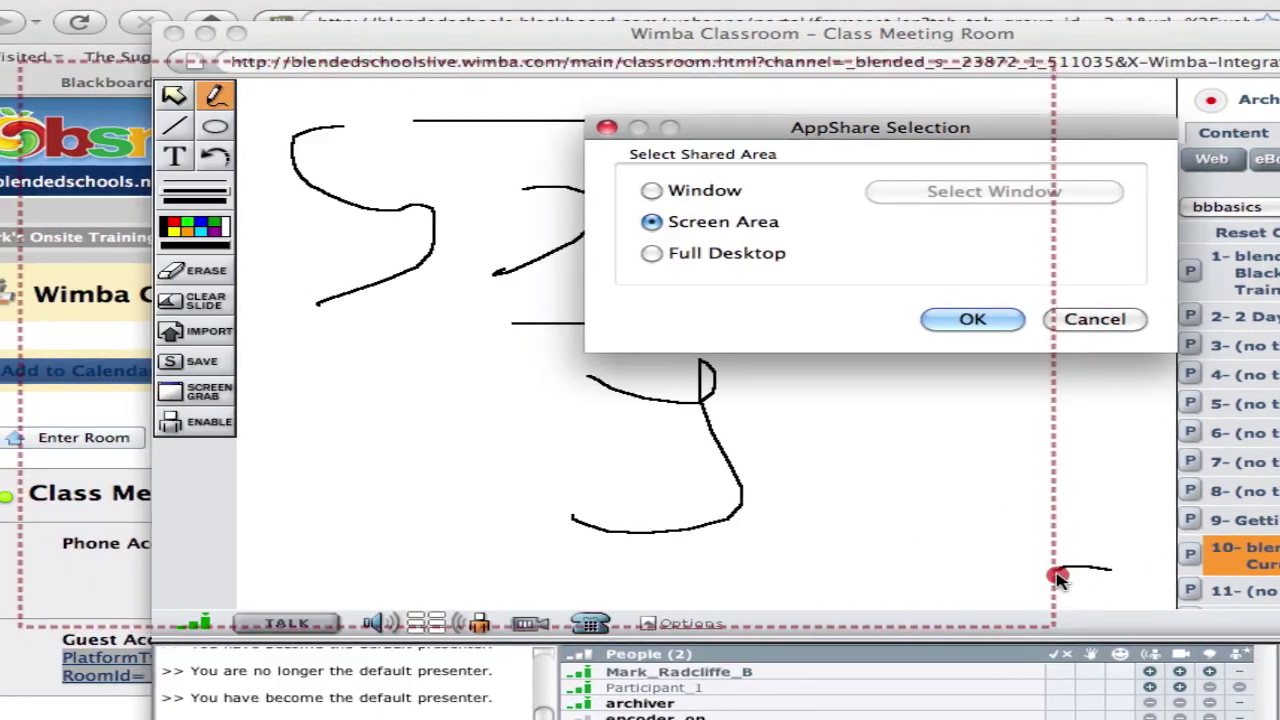
pyautogui.click(1000, 320)
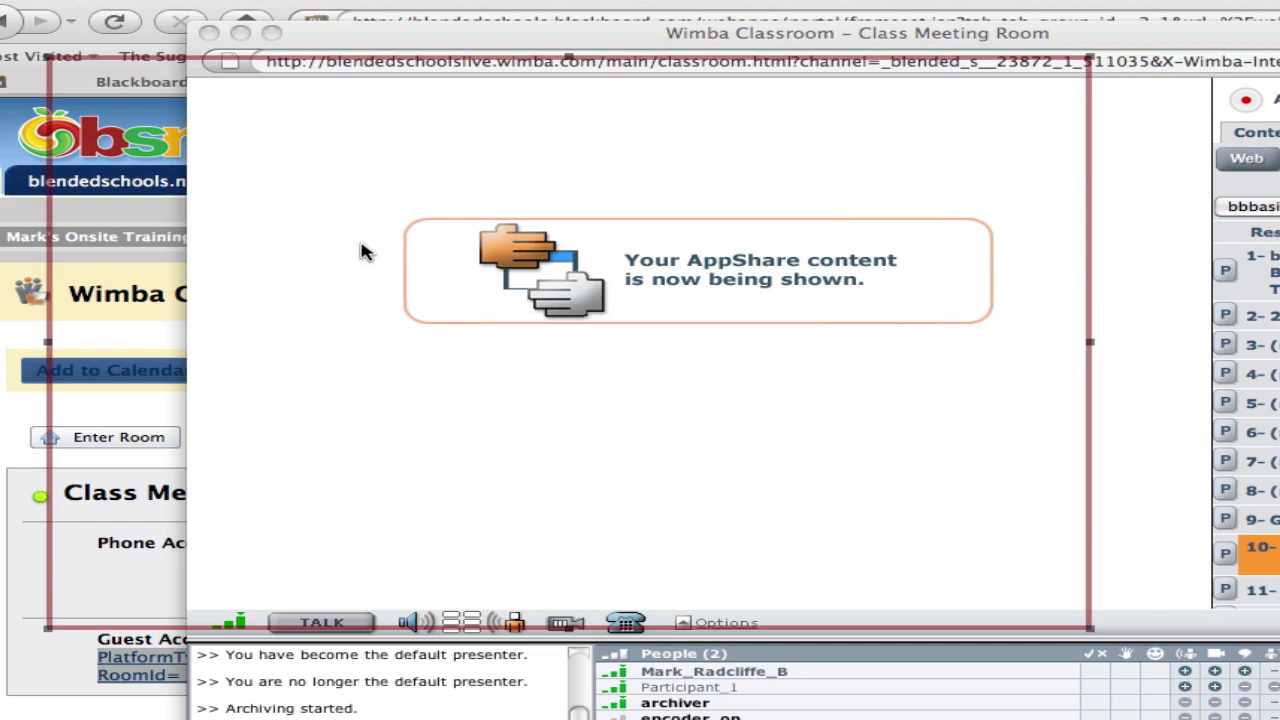
# Switch to the Blackboard Learn browser window, move it over the shared area, and lower the upper edge of the shared frame
pyautogui.press('super+grave')
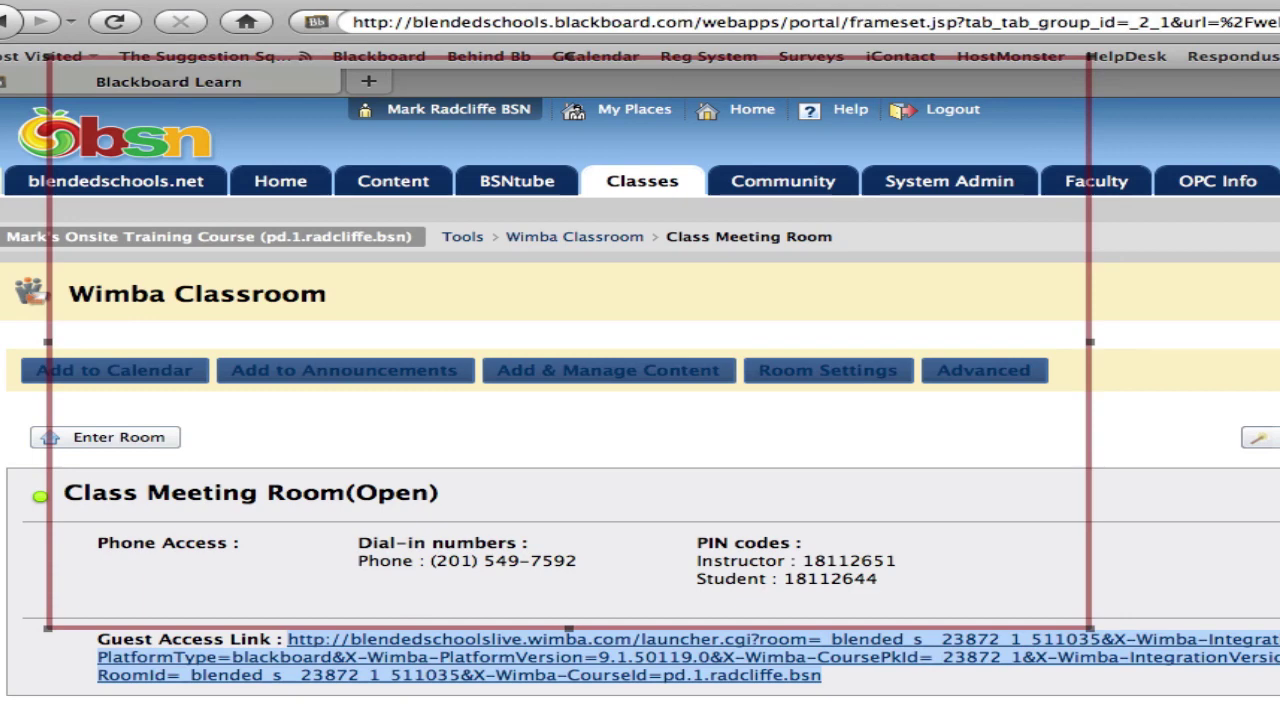
pyautogui.moveTo(1278, 718)
pyautogui.mouseDown()
pyautogui.moveTo(1128, 703)
pyautogui.moveTo(1278, 718)
pyautogui.mouseUp()
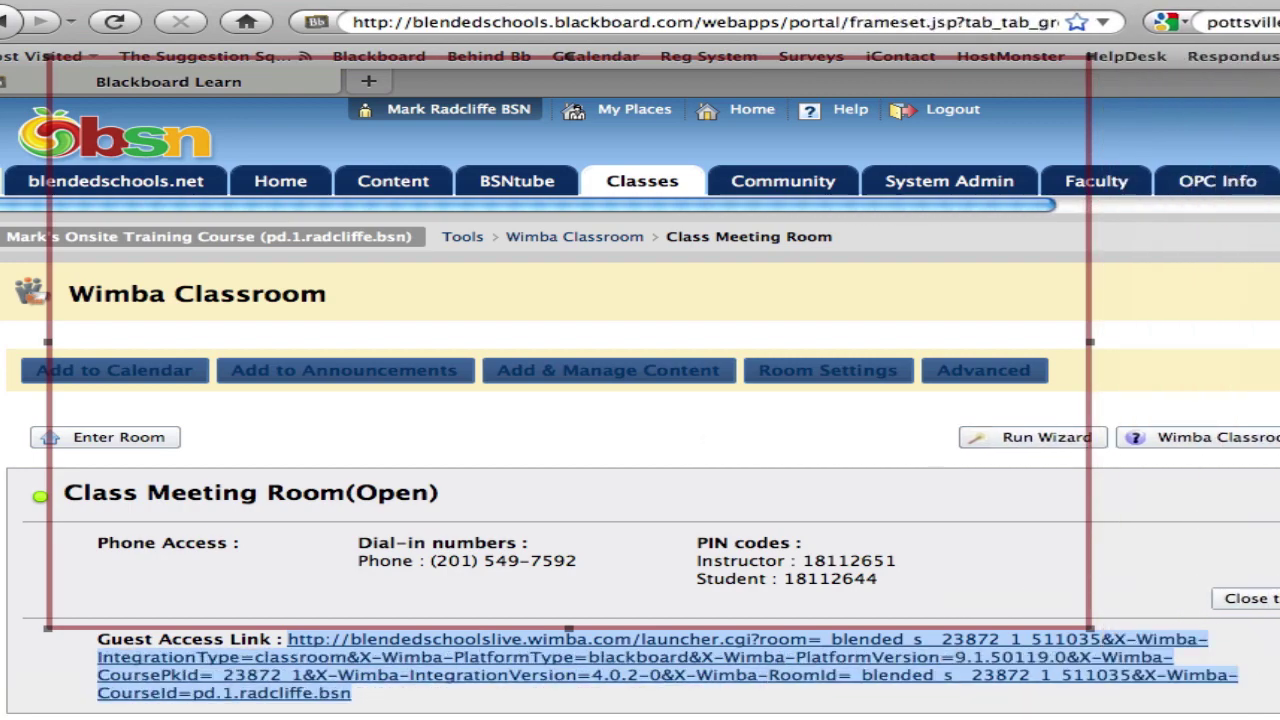
pyautogui.moveTo(1016, 1); pyautogui.dragTo(759, 1)
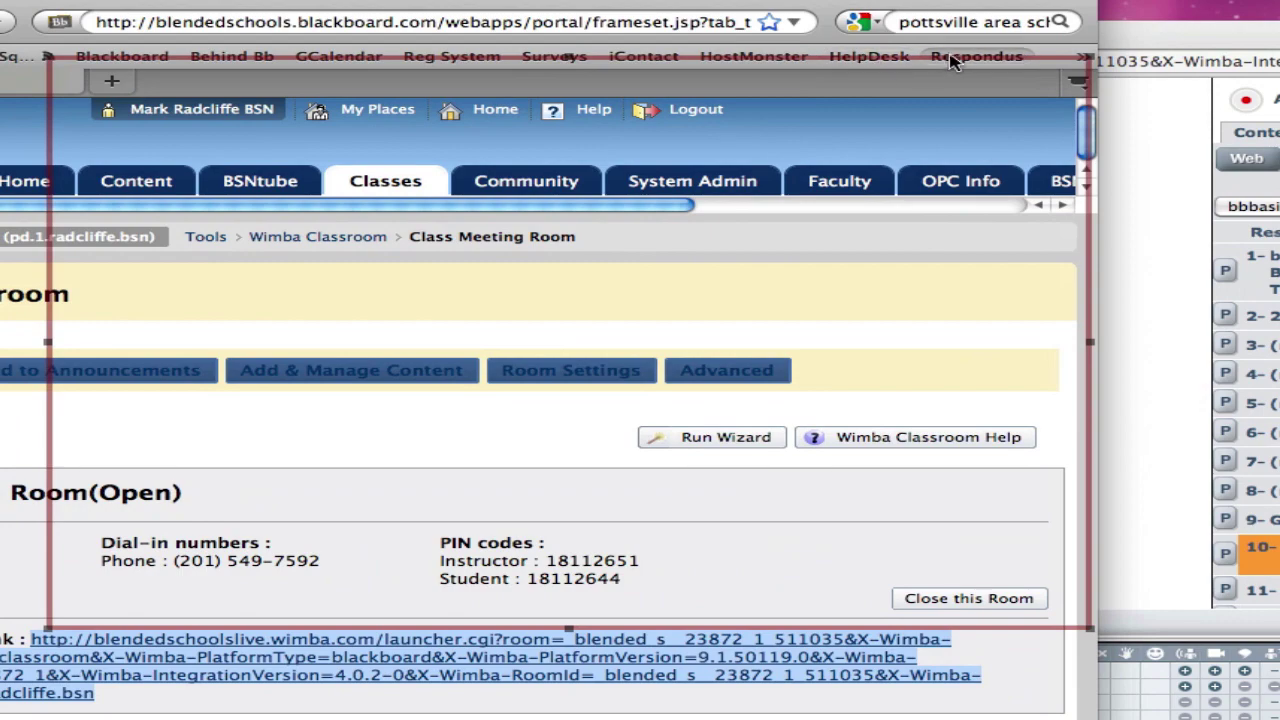
pyautogui.moveTo(1063, 66); pyautogui.dragTo(1092, 259)
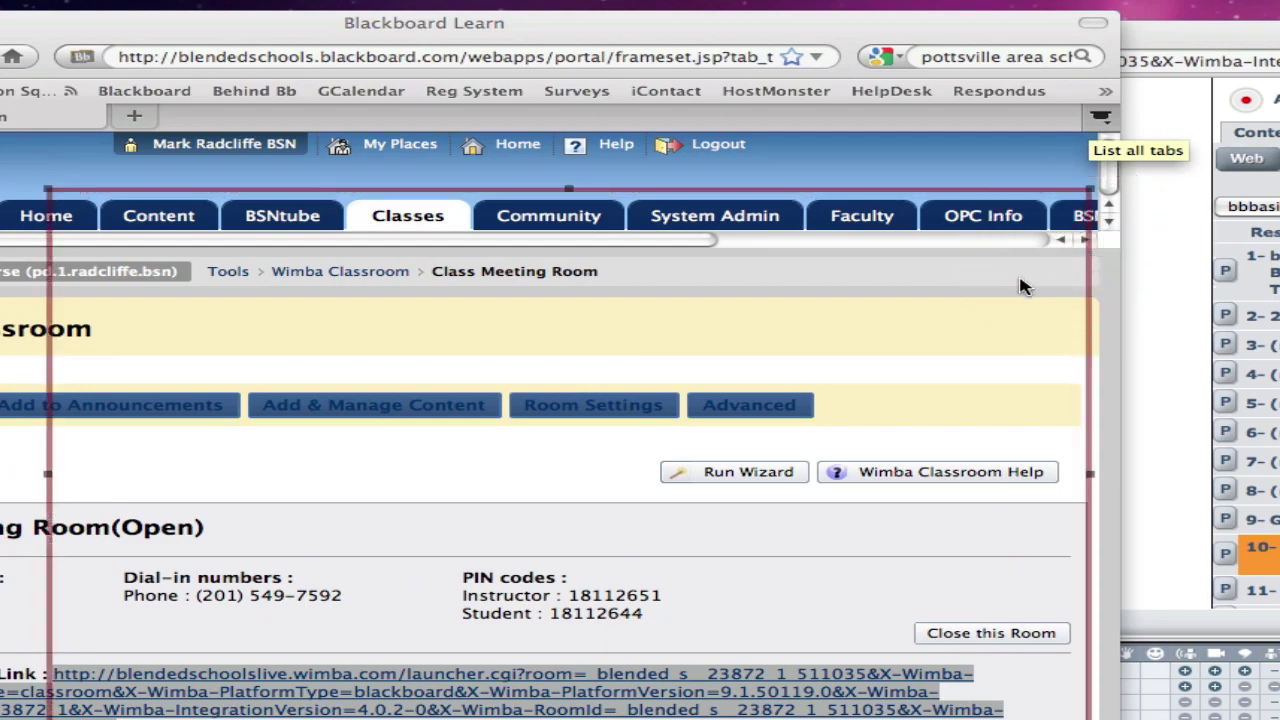
# Move the Blackboard and Wimba Classroom windows aside and bring the AppShare status window fully into view
pyautogui.moveTo(858, 32); pyautogui.dragTo(991, 49)
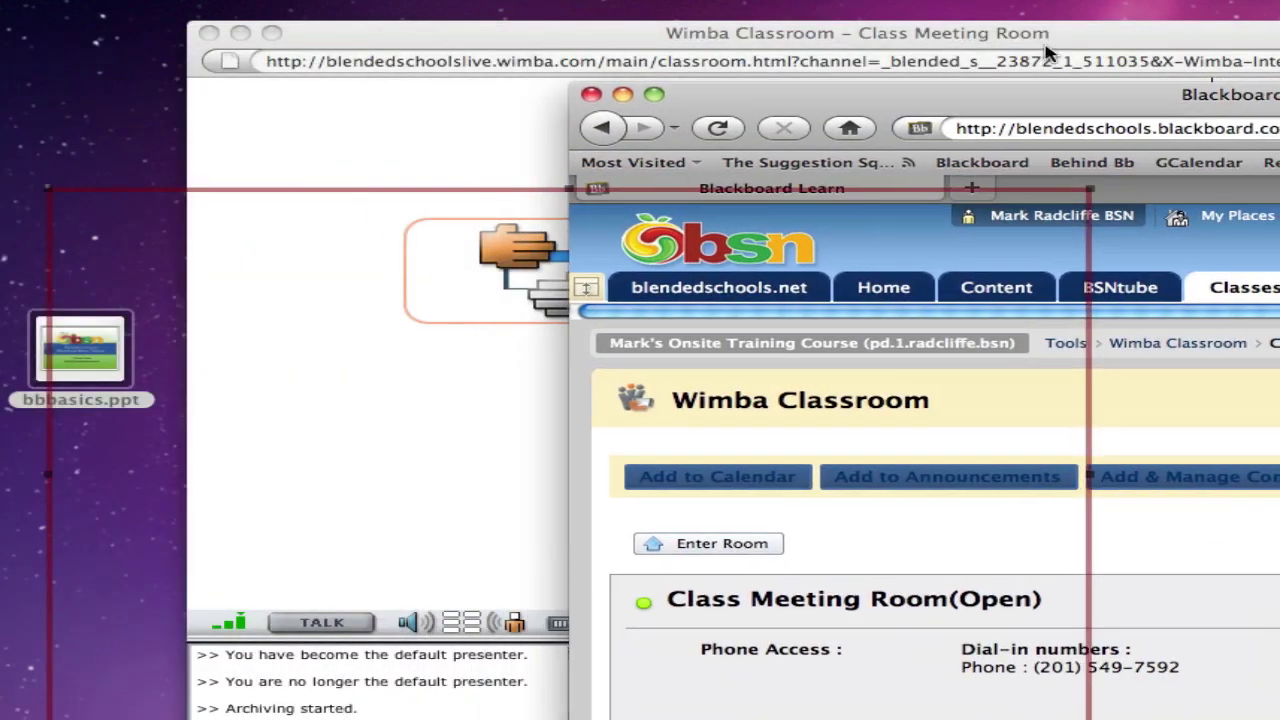
pyautogui.click(1045, 55)
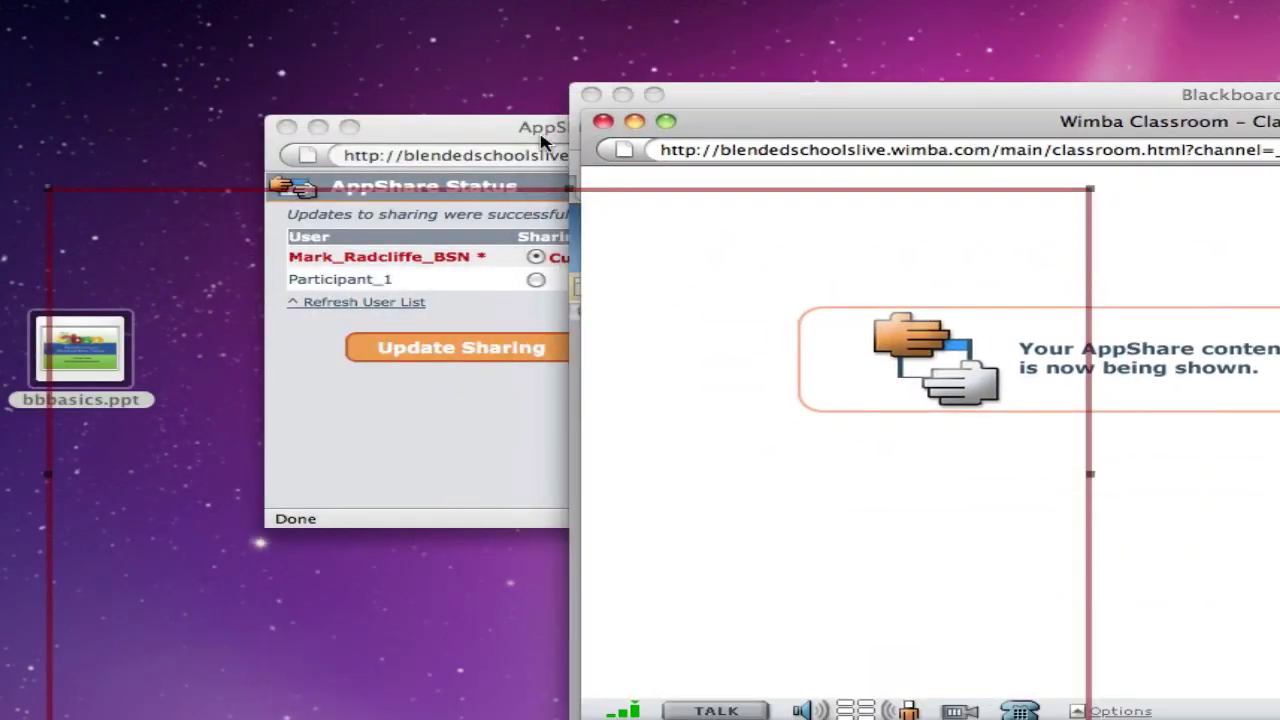
pyautogui.moveTo(532, 132); pyautogui.dragTo(598, 284)
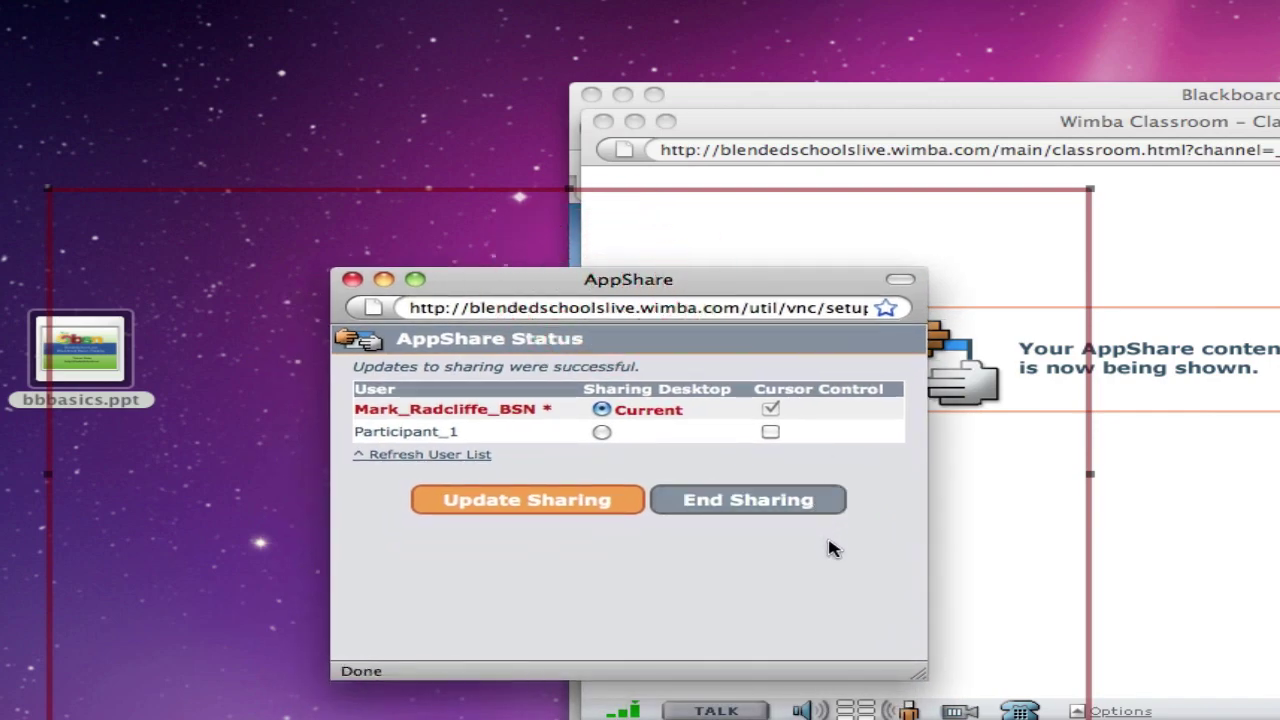
# End the AppShare session and display the eBoard in the Content Frame again
pyautogui.click(799, 516)
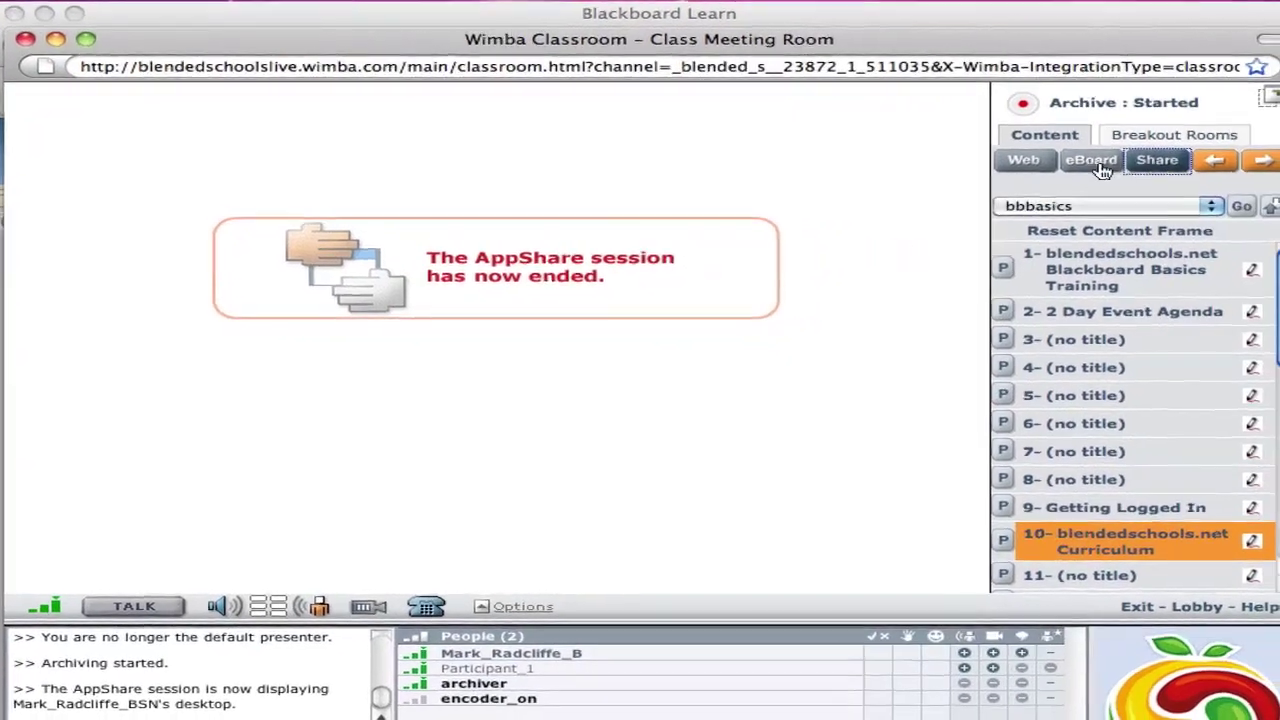
pyautogui.click(1149, 168)
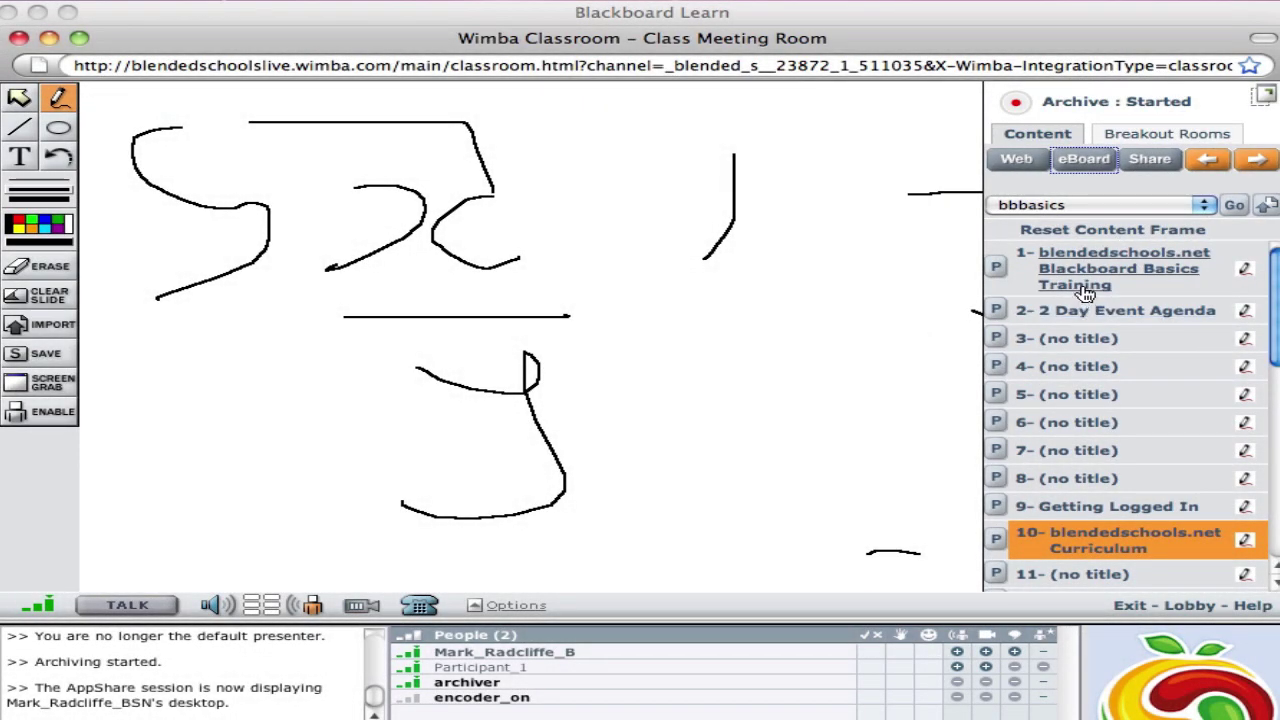
# Show bbbasics slides 1 and 2, then underline the "2 Day Event Agenda" title and circle "The blendedschools.net curriculum" freehand
pyautogui.click(1084, 289)
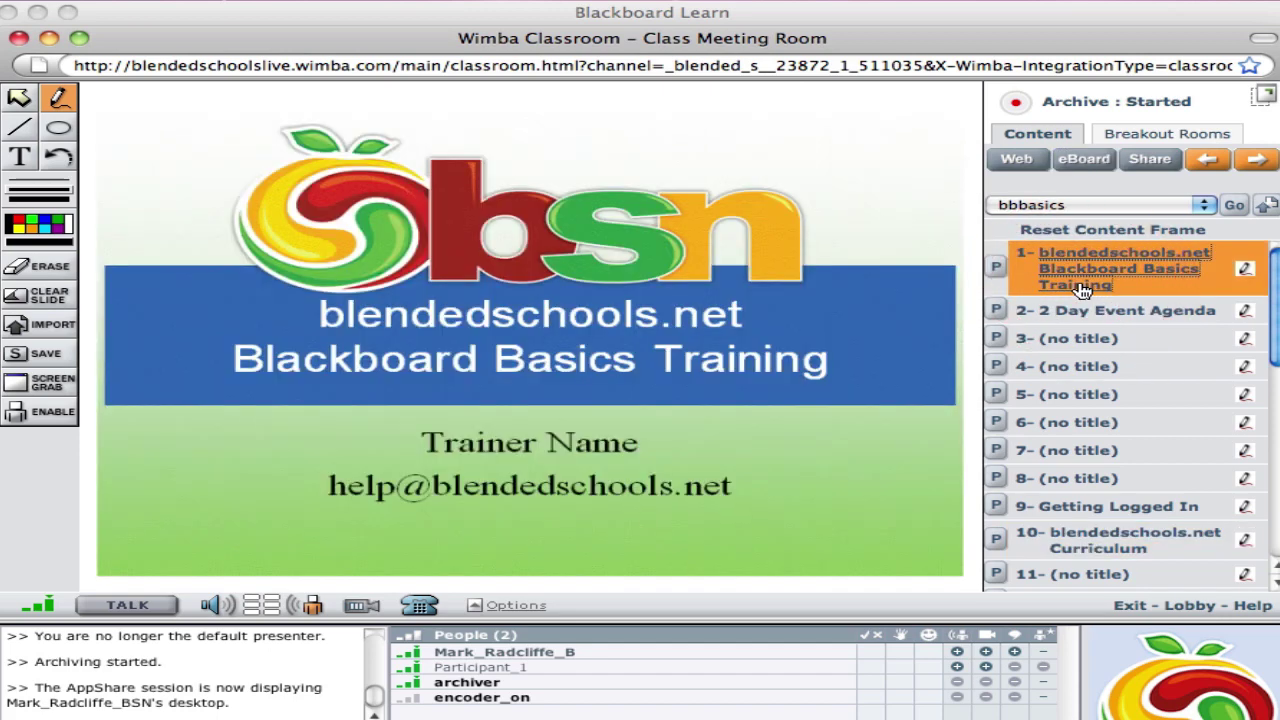
pyautogui.click(1090, 310)
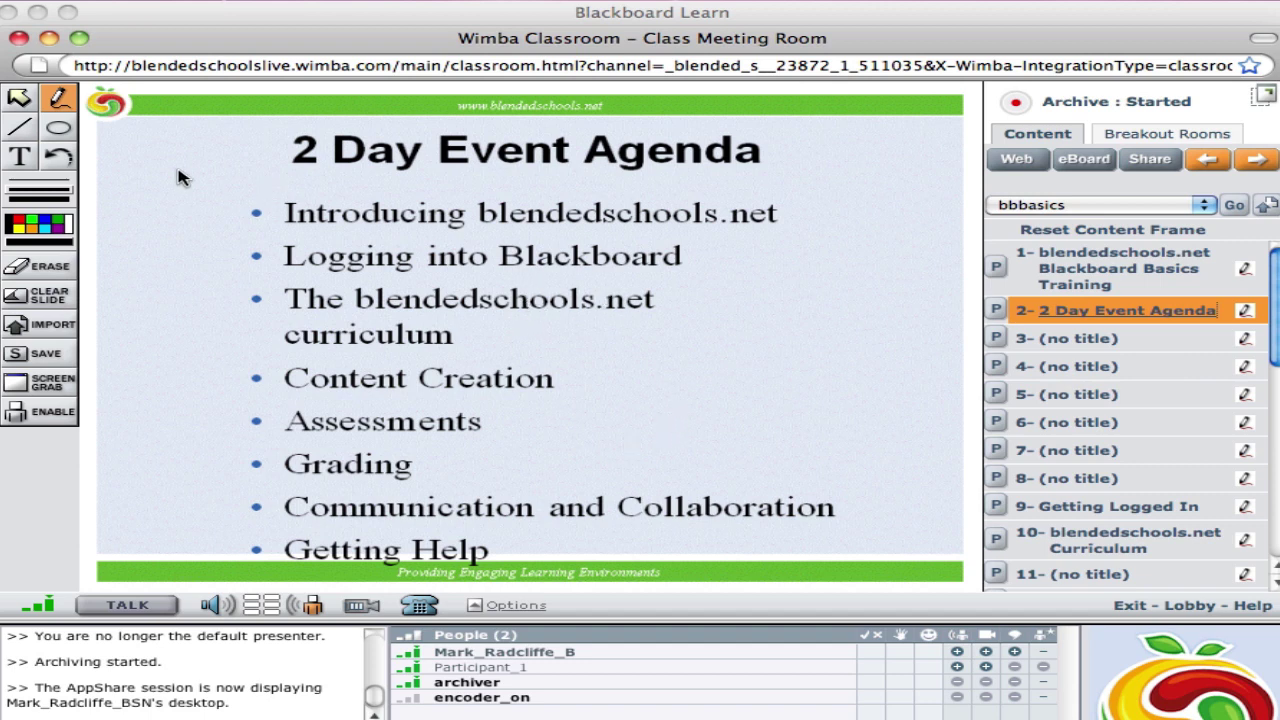
pyautogui.moveTo(260, 168)
pyautogui.mouseDown()
pyautogui.moveTo(366, 194)
pyautogui.moveTo(790, 168)
pyautogui.mouseUp()
pyautogui.moveTo(330, 280)
pyautogui.mouseDown()
pyautogui.moveTo(249, 346)
pyautogui.moveTo(771, 351)
pyautogui.moveTo(370, 270)
pyautogui.mouseUp()
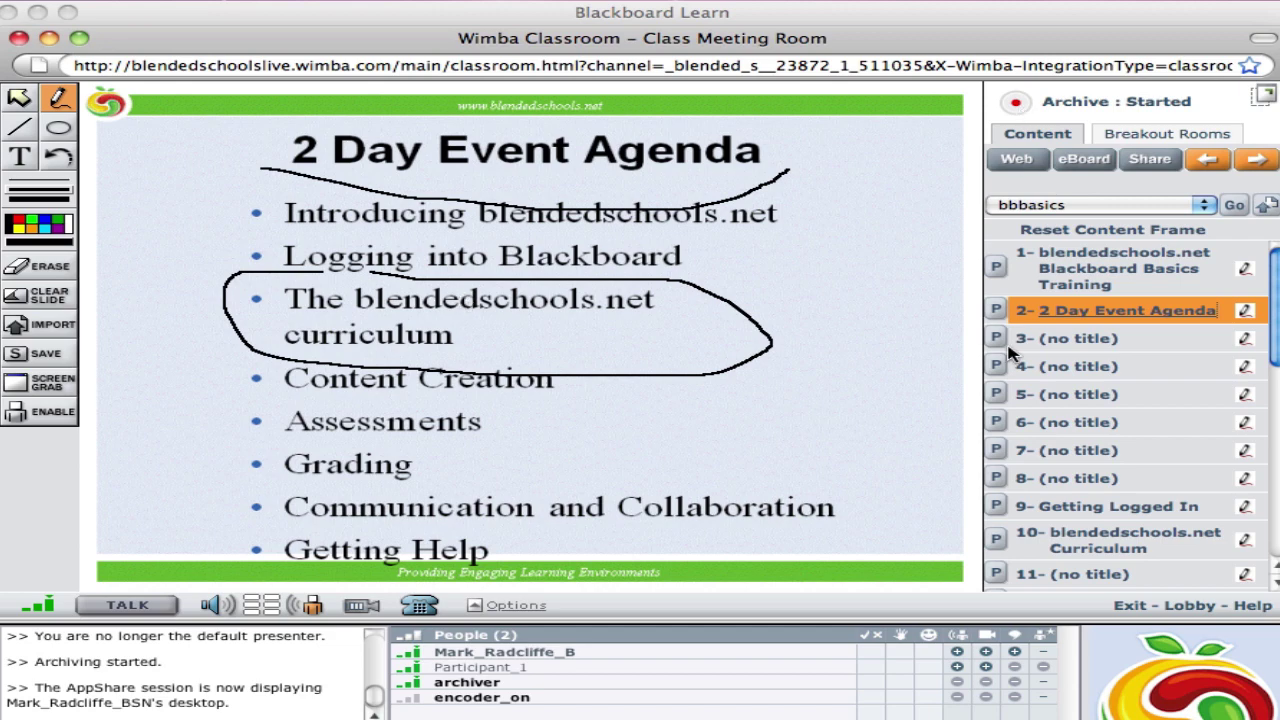
# Stop the running archive of the classroom session and confirm stopping it
pyautogui.click(1024, 103)
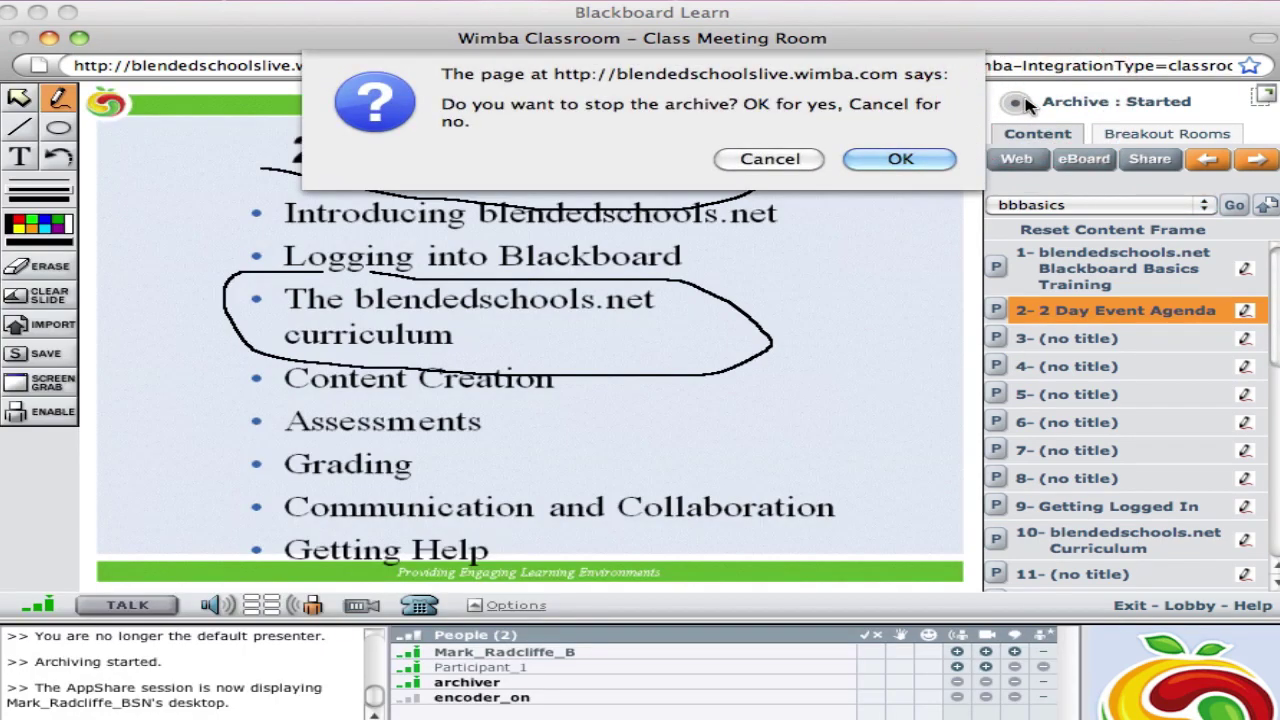
pyautogui.click(914, 160)
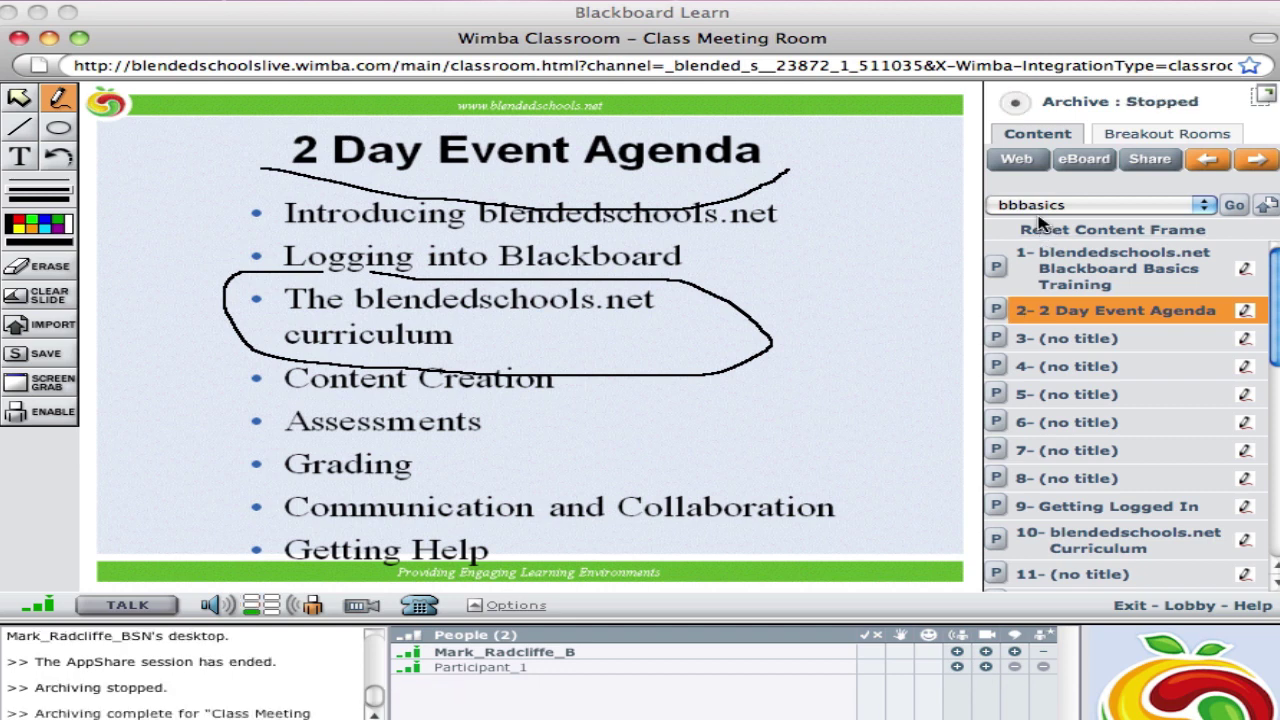
# Move the classroom window down, switch to the Blackboard Learn window, and open the training course's Online Meeting Room area
pyautogui.moveTo(920, 41); pyautogui.dragTo(920, 68)
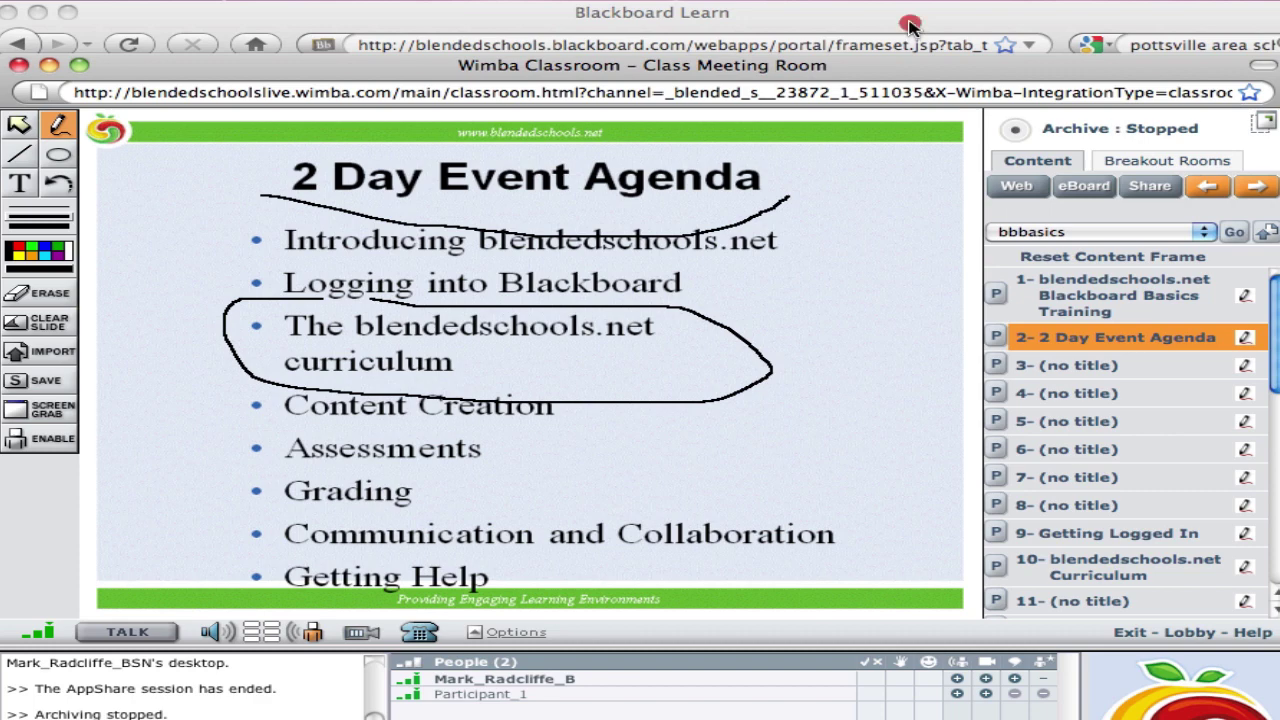
pyautogui.click(910, 28)
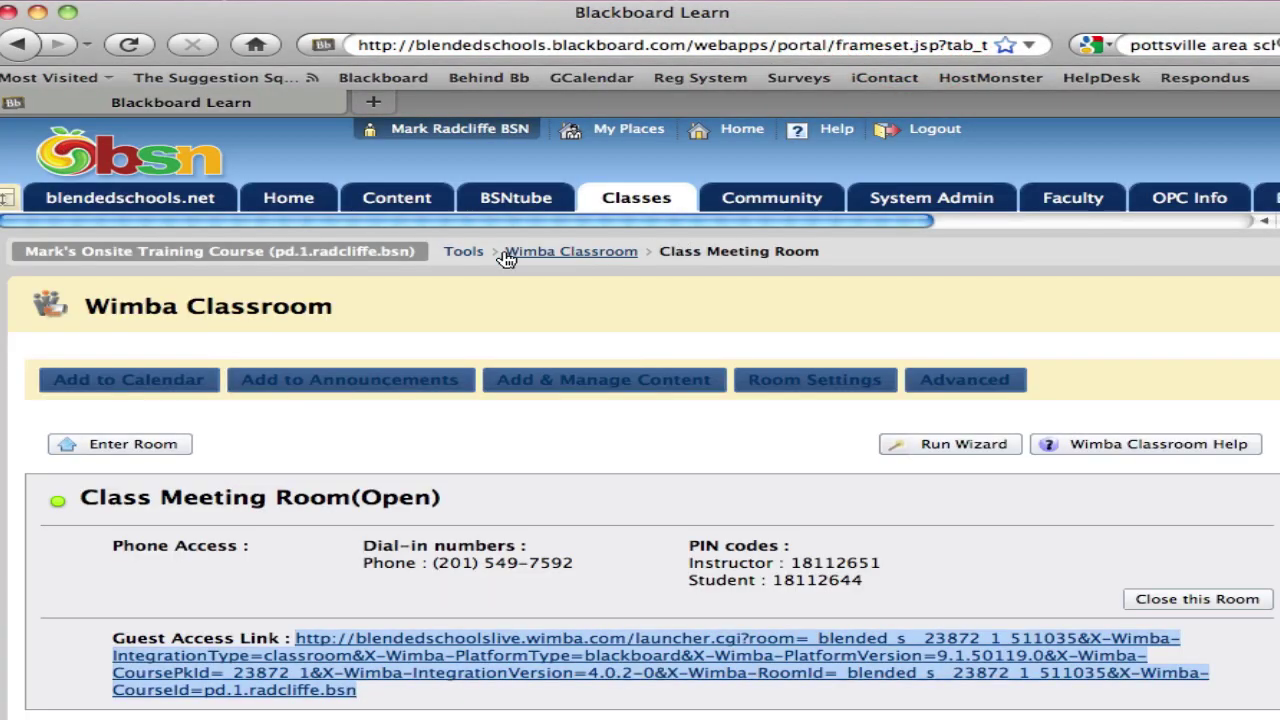
pyautogui.click(385, 251)
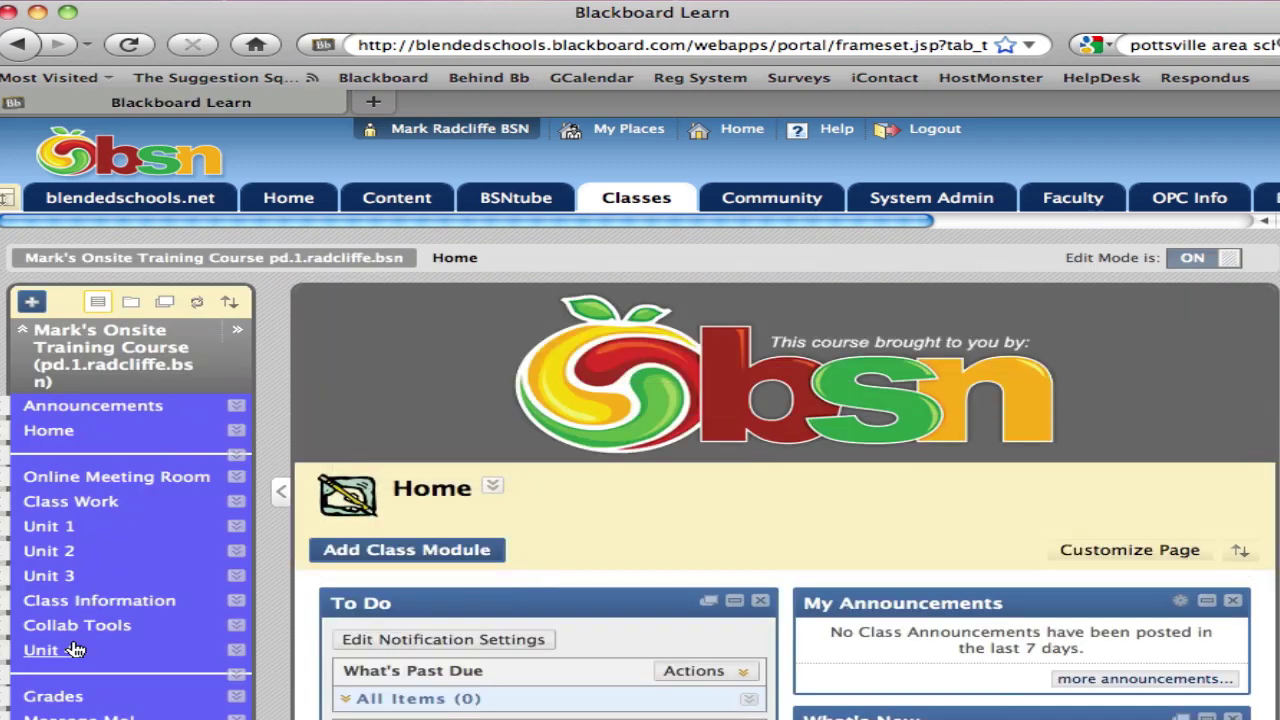
pyautogui.click(105, 479)
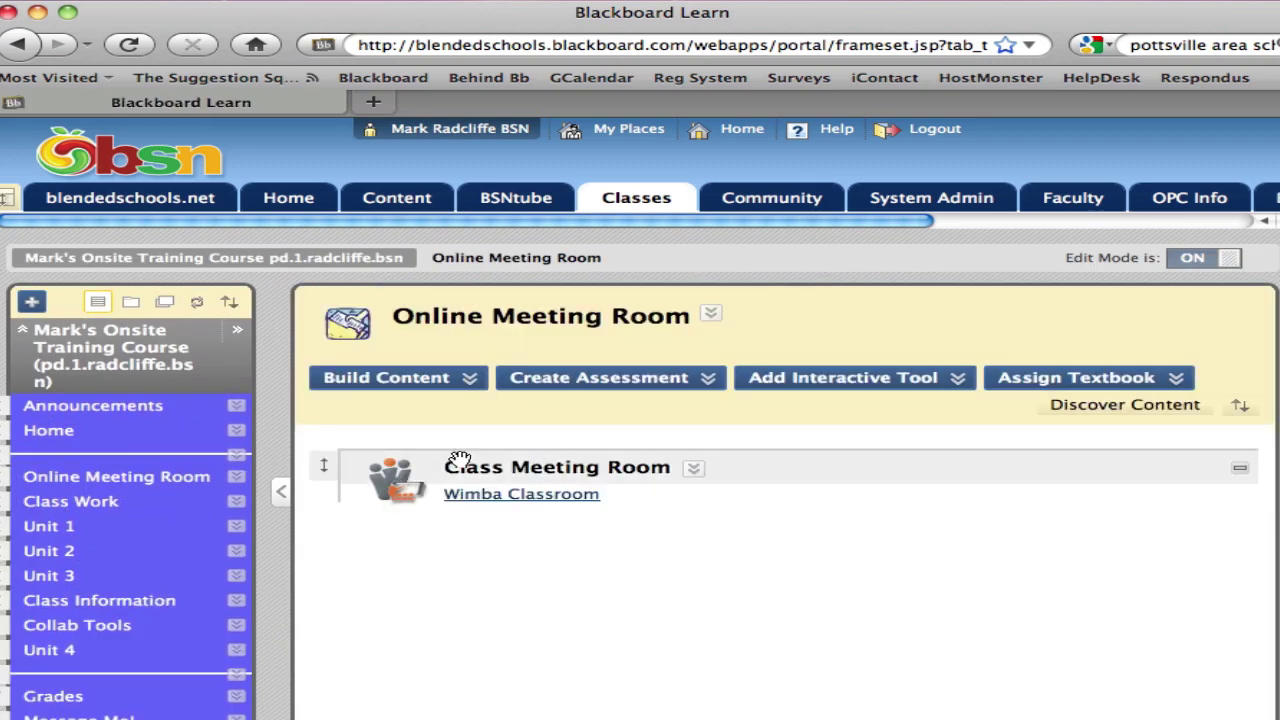
# Open the Class Meeting Room's Wimba Classroom page, view its list of recorded archives, and return to the classroom window
pyautogui.click(512, 494)
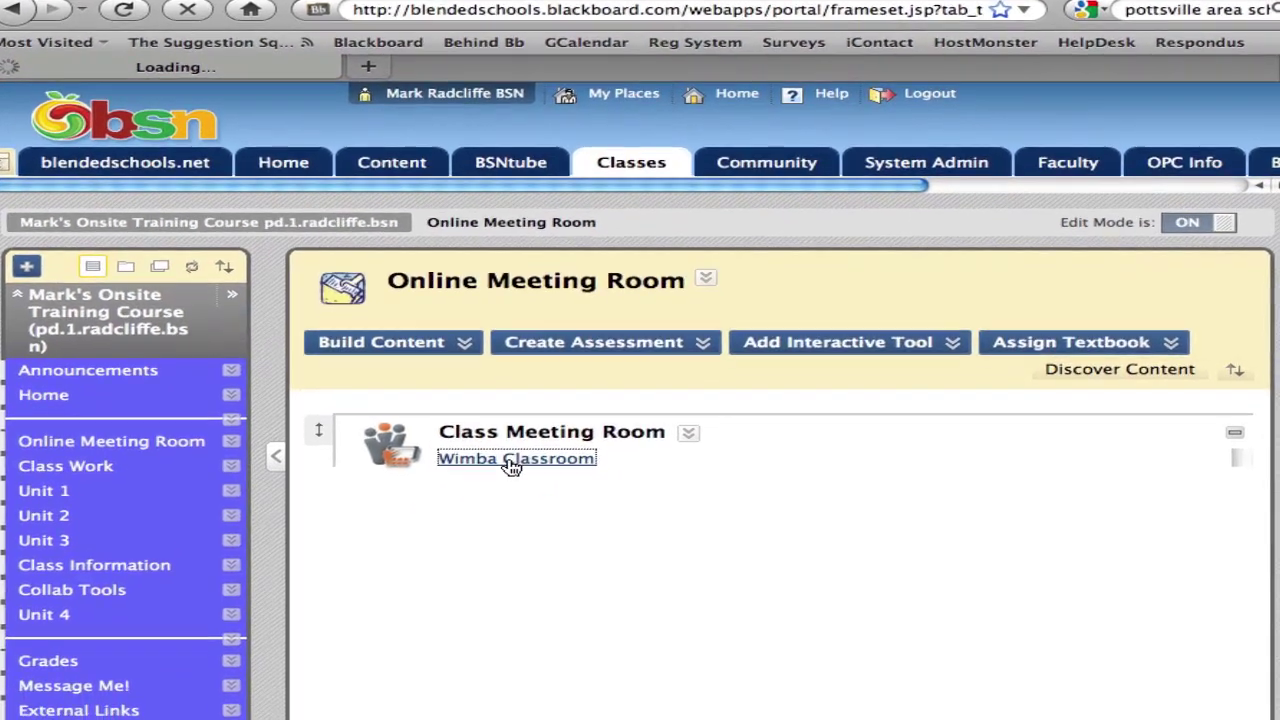
pyautogui.scroll(-3, 487, 425)
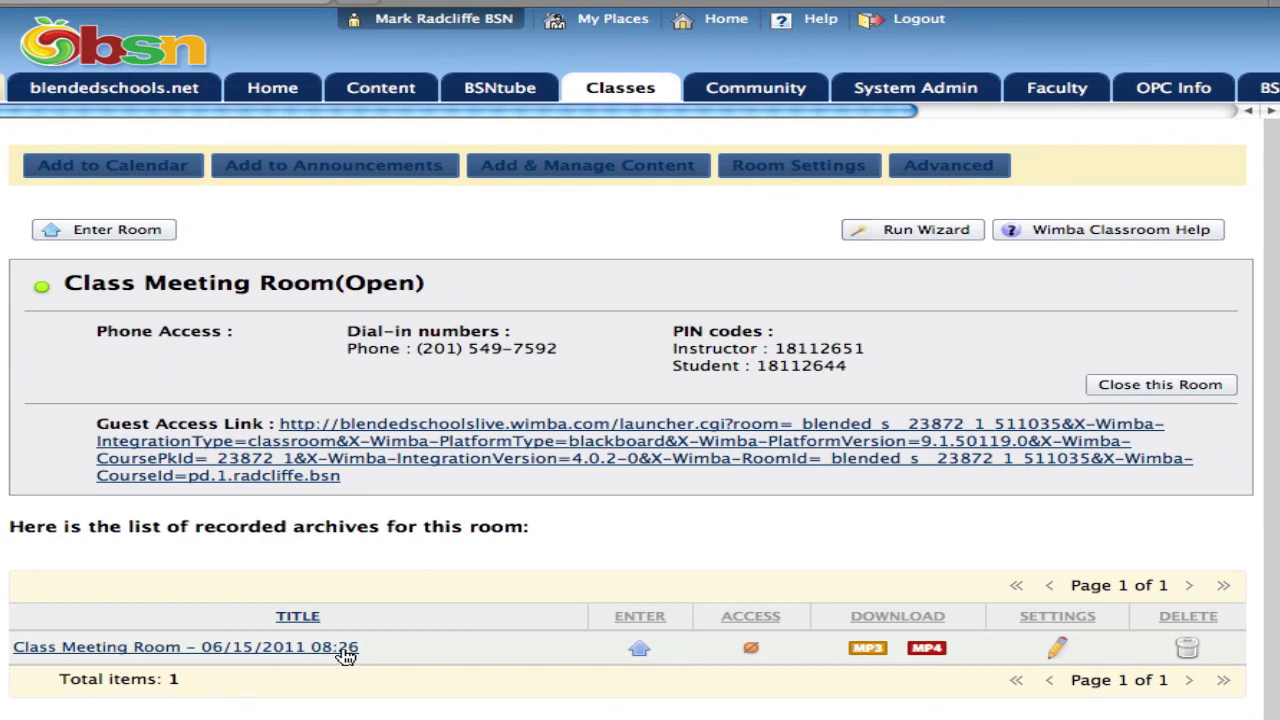
pyautogui.click(300, 647)
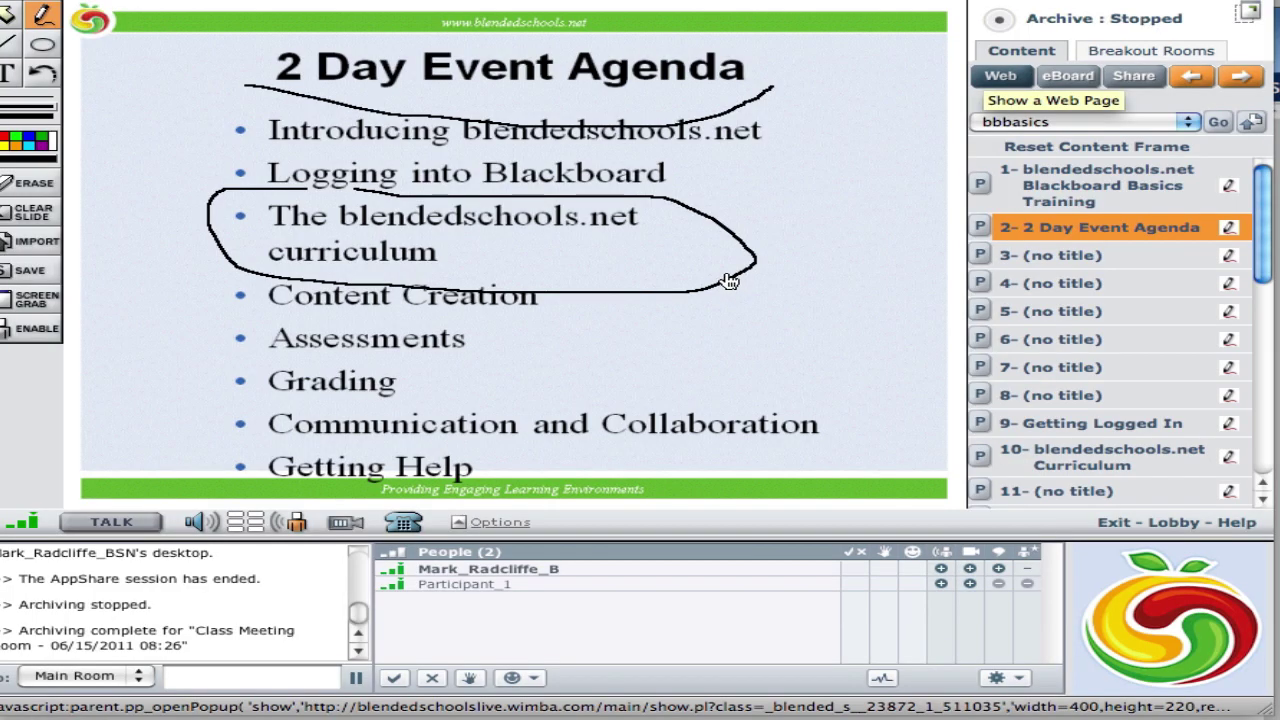